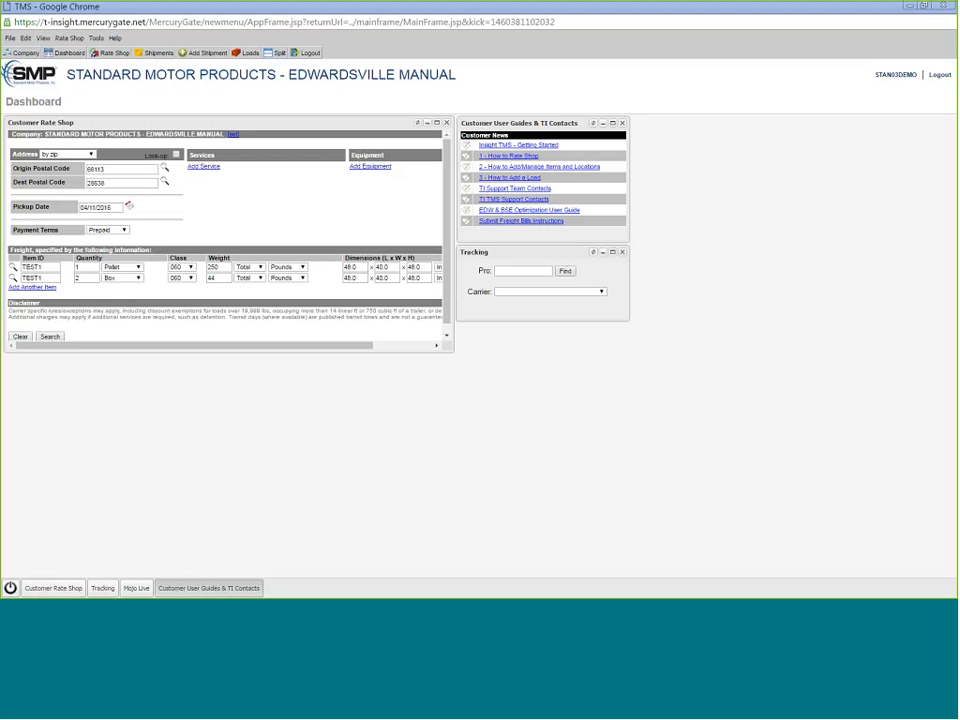
- Begin a new shipment and enter TEST4.11.16.10.02 as its shipment ID
left_click(195, 56)
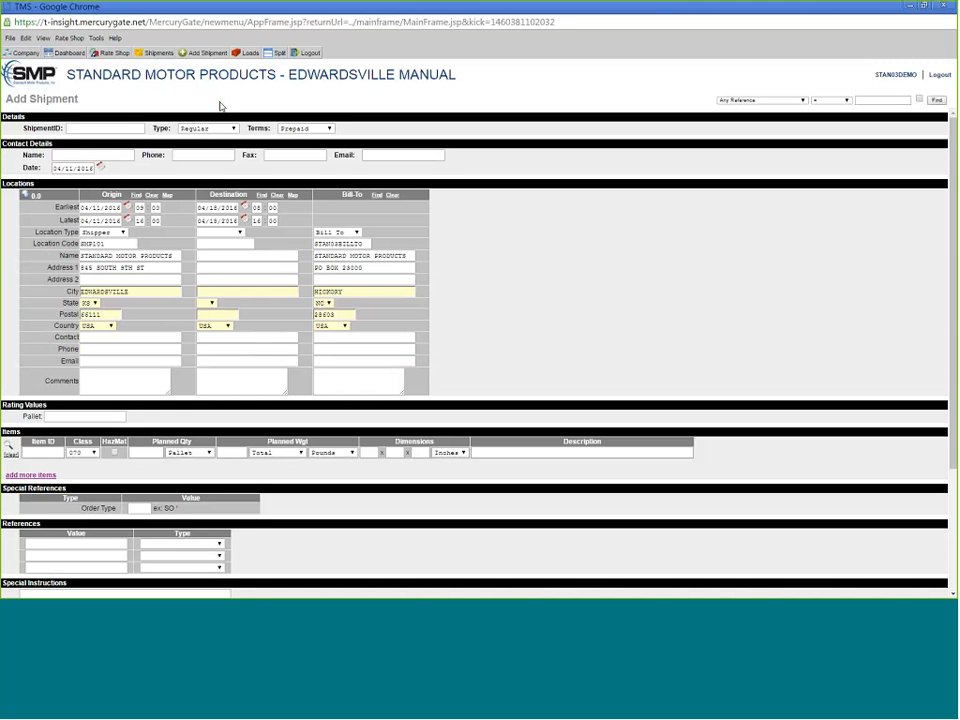
double_click(25, 128)
left_click(52, 128)
type("TEST4.11.16.10.02")
- Enter destination name and address TEST in Hickory, NC, postal code 28602
left_click(213, 256)
type("TEST")
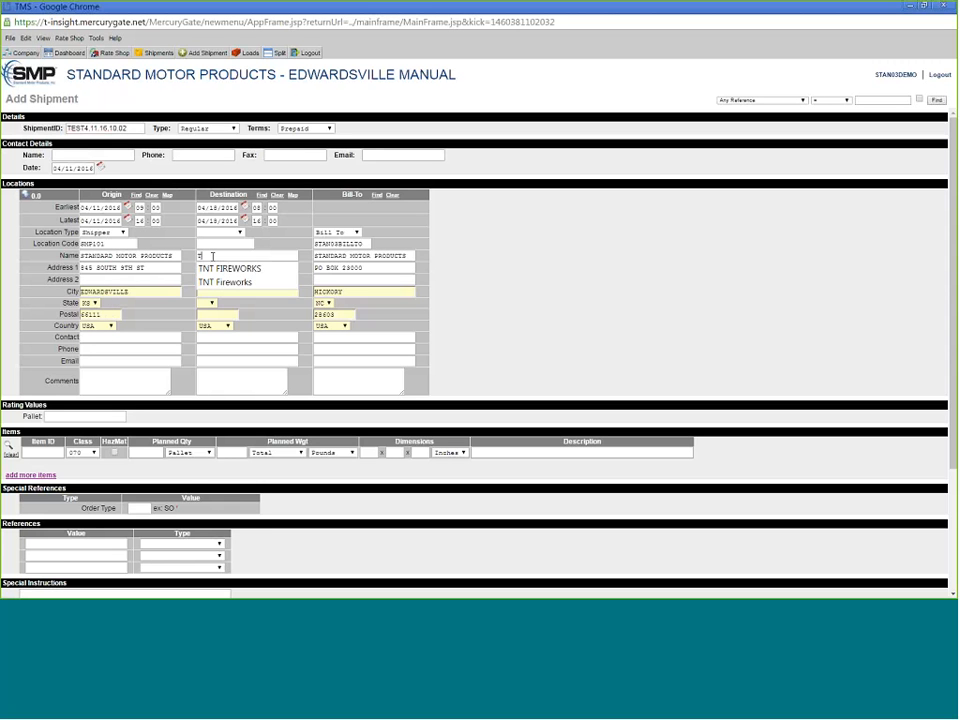
key("Tab")
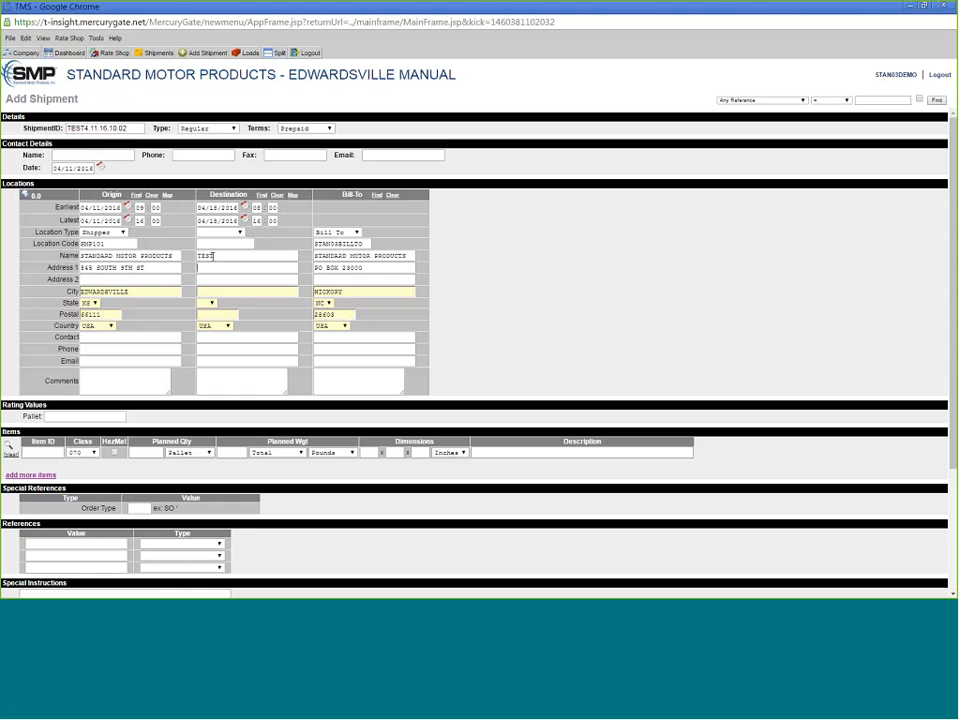
type("TEST")
key("Tab")
key("Tab")
type("NI")
type("CH")
type("OL")
type("Y")
type("NC")
key("Tab")
type("28602")
- Set the origin earliest pickup hour to 12 and destination earliest delivery hour to 10
double_click(139, 207)
type("1")
double_click(255, 208)
type("10")
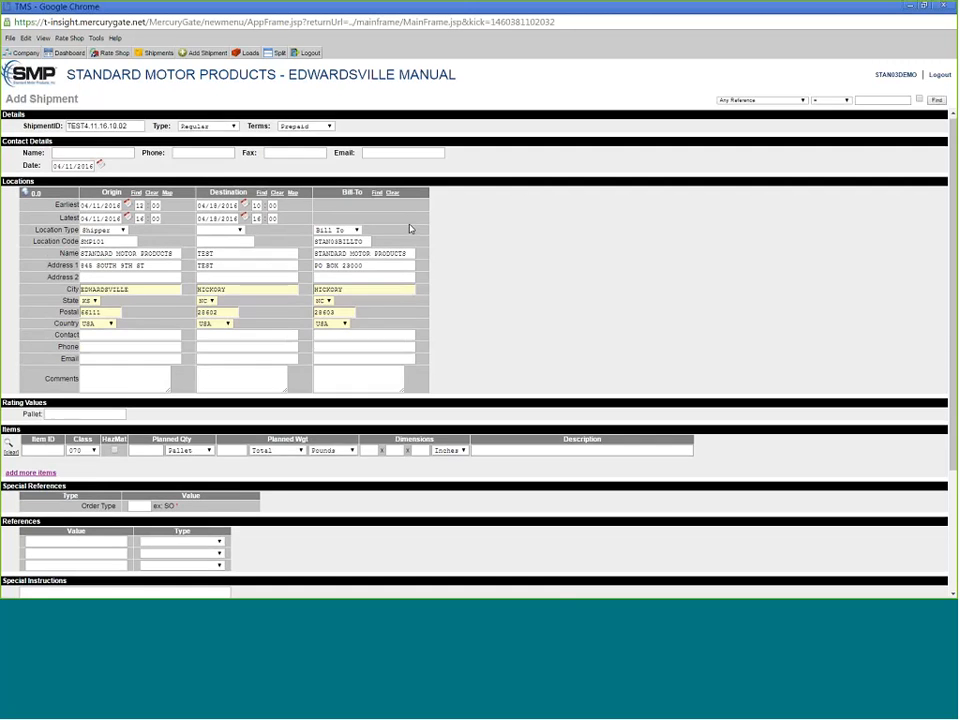
- Enter 25 as the pallet rating value and the item's planned quantity
scroll(409, 229, "down", 1)
left_click(79, 357)
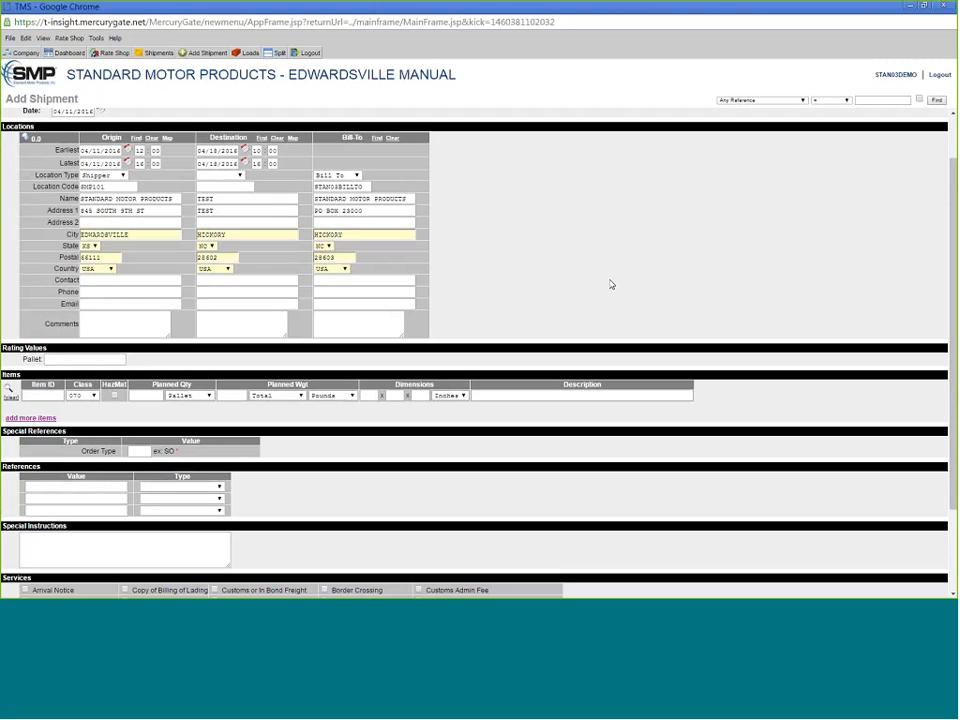
type("25")
double_click(25, 360)
left_click(748, 264)
type("25")
- Set the item's planned weight to 26000 and its description to TEST SHIPMENT
left_click(150, 398)
type("26000")
left_click(532, 397)
type("TEST")
key("BackSpace")
key("BackSpace")
type("T SHIPMENT")
scroll(300, 455, "down", 3)
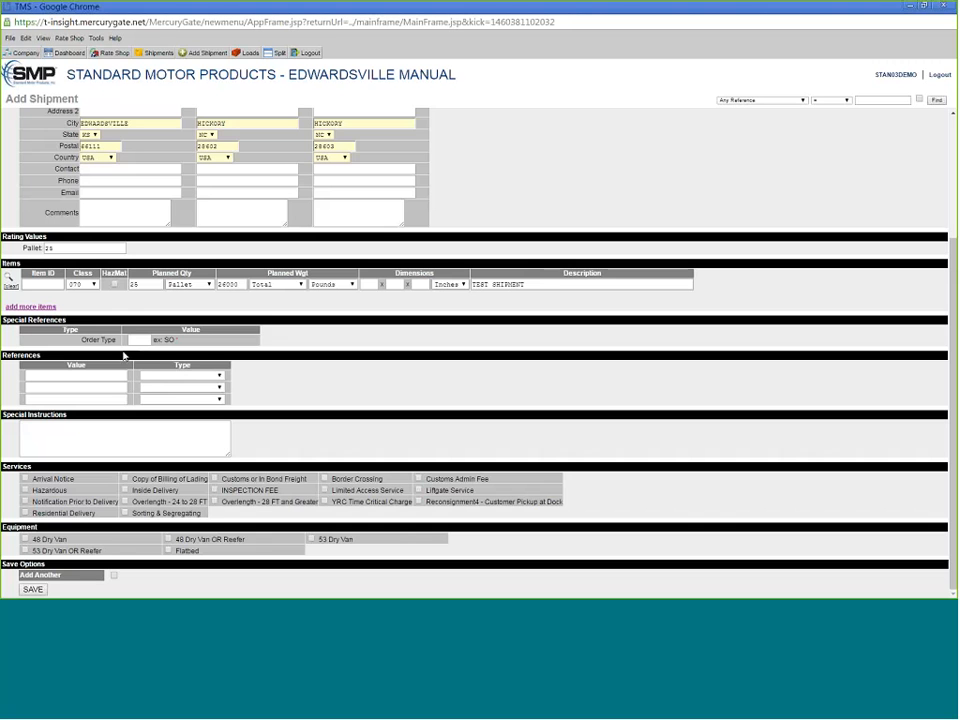
left_click_drag(79, 343, 122, 340)
- Enter SO as the Special References order type
left_click(130, 339)
type("SO")
left_click_drag(164, 340, 180, 341)
left_click(207, 350)
- Add a PO Number reference and enter the purchase-order value
left_click(180, 375)
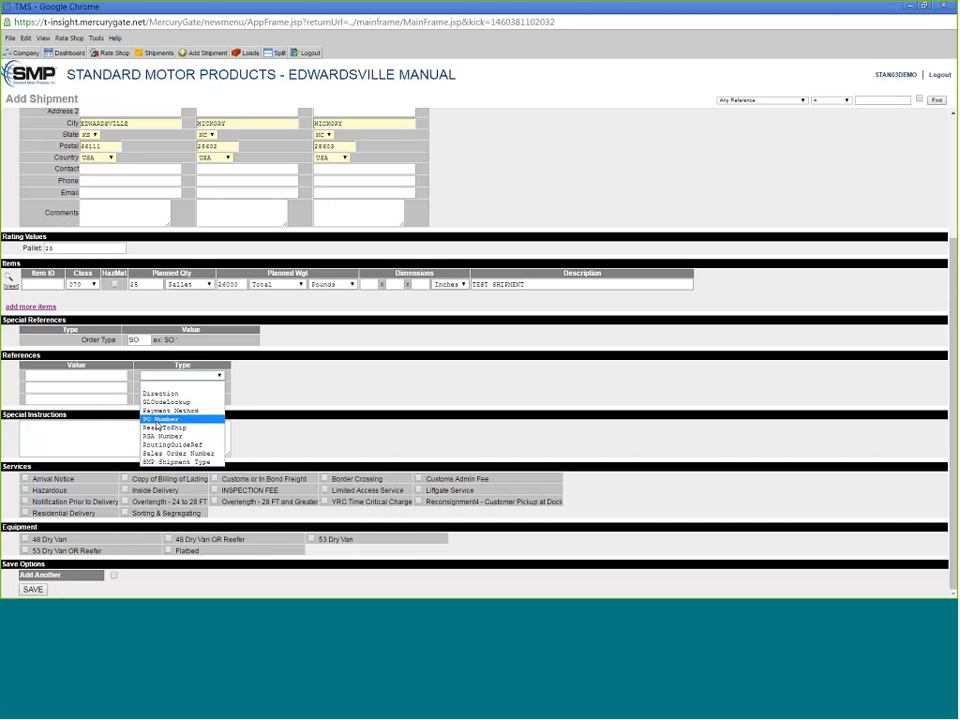
left_click(157, 420)
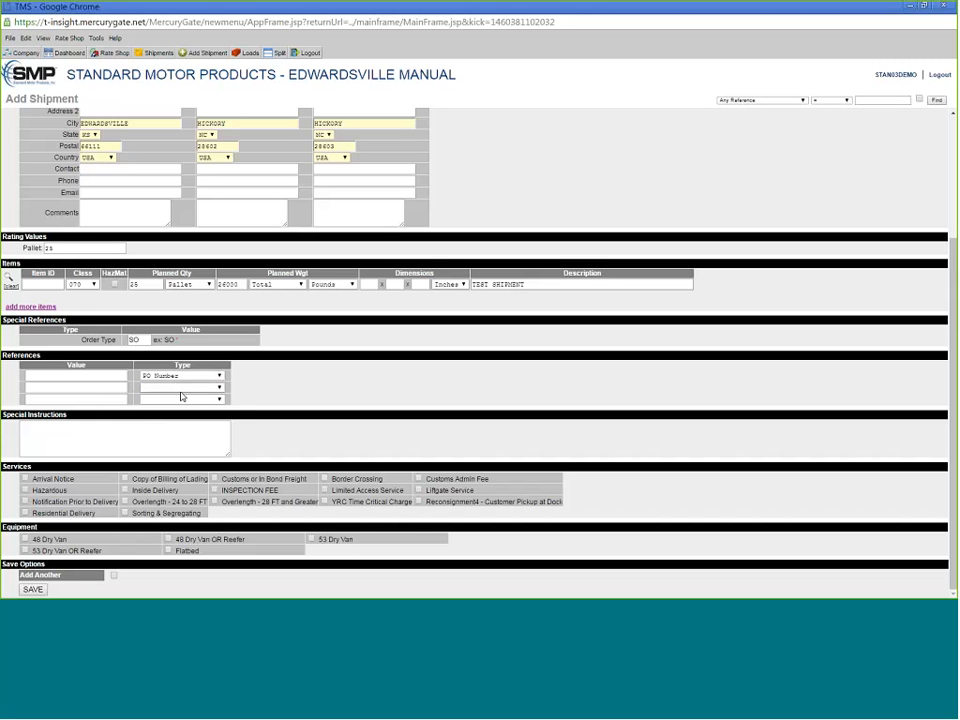
left_click(98, 376)
type("531351")
type("351")
- Type the carrier note 'TEST SPECIAL INSTRUCTIONS - THESE ARE FOR THE CARRIER TO READ!!!!!', fixing the typo
type("TE")
type("ST SPECIAL ")
type("INS")
type("TRU")
type("CTINOS")
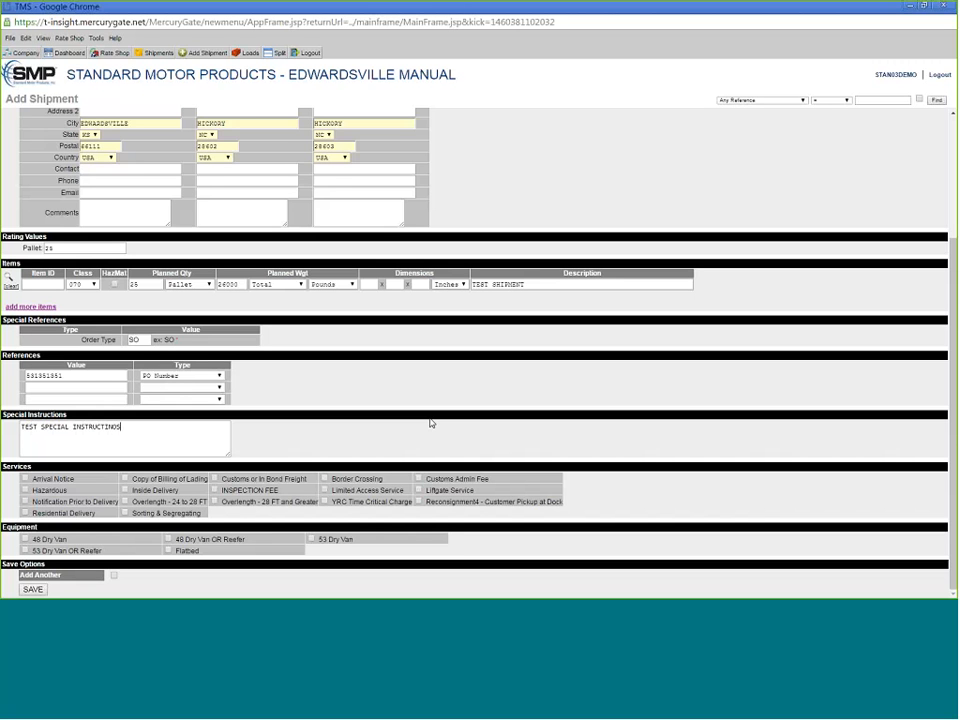
key("BackSpace")
key("BackSpace")
key("BackSpace")
type("ONS - ")
type("        E FOR THE CARRIER TO REA")
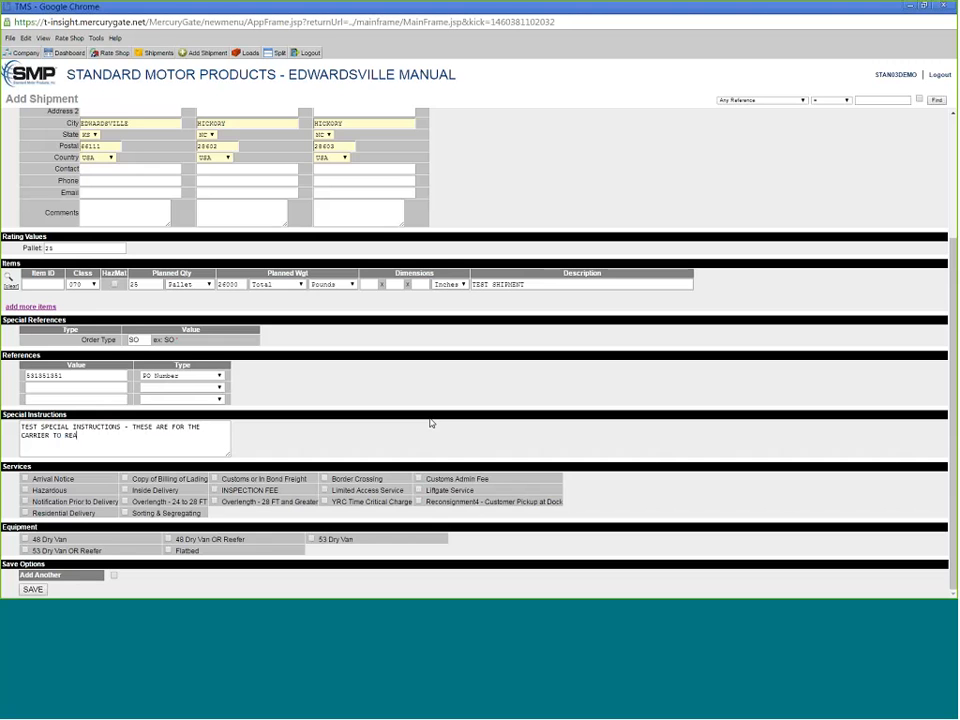
type("D!!!!!")
- Tick the 53 Dry Van checkbox in the Equipment section
left_click_drag(205, 560, 25, 535)
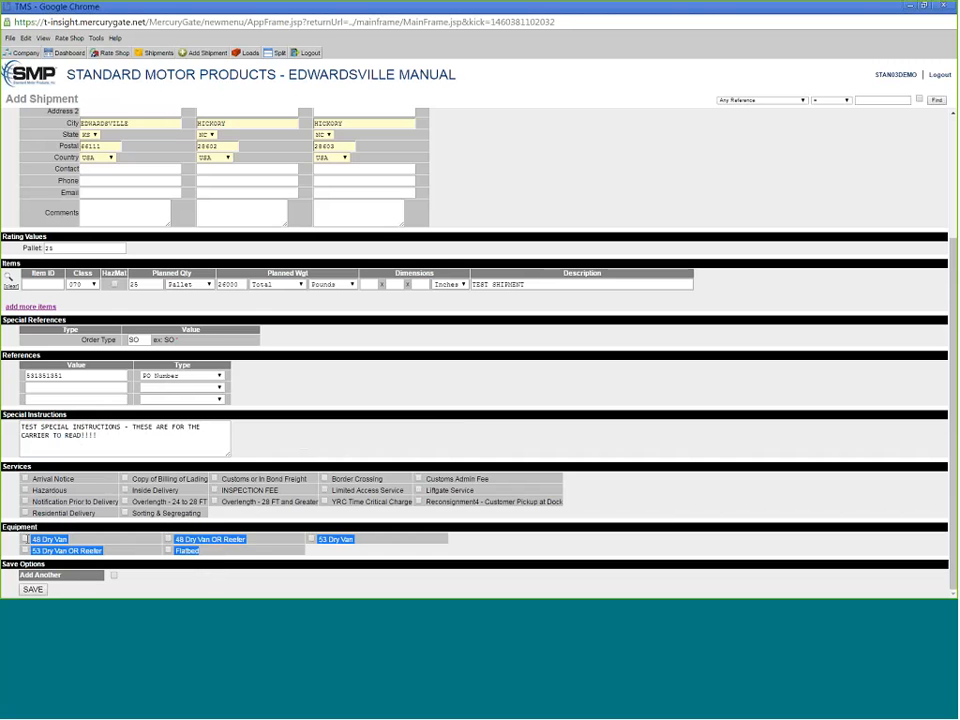
left_click(670, 530)
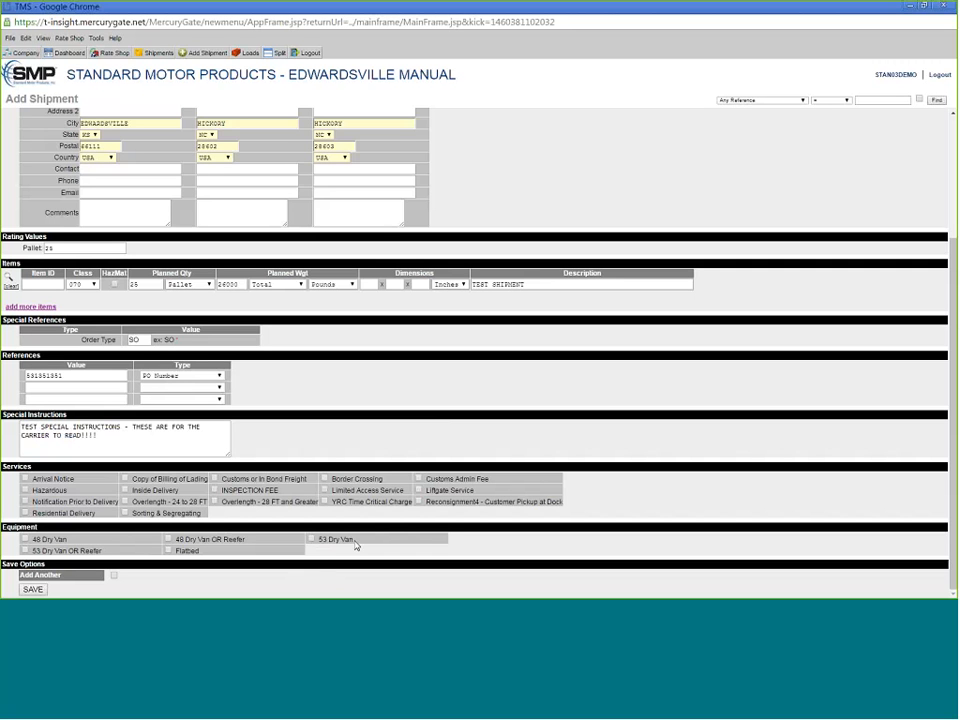
left_click_drag(355, 541, 316, 540)
left_click(312, 539)
left_click(450, 567)
scroll(587, 490, "up", 3)
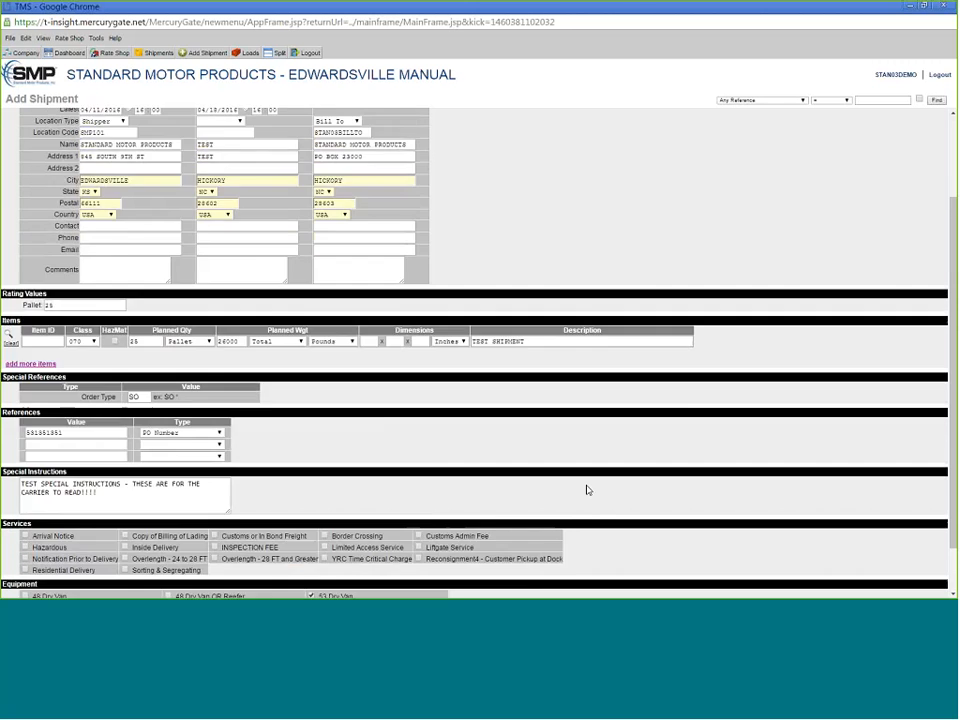
double_click(91, 128)
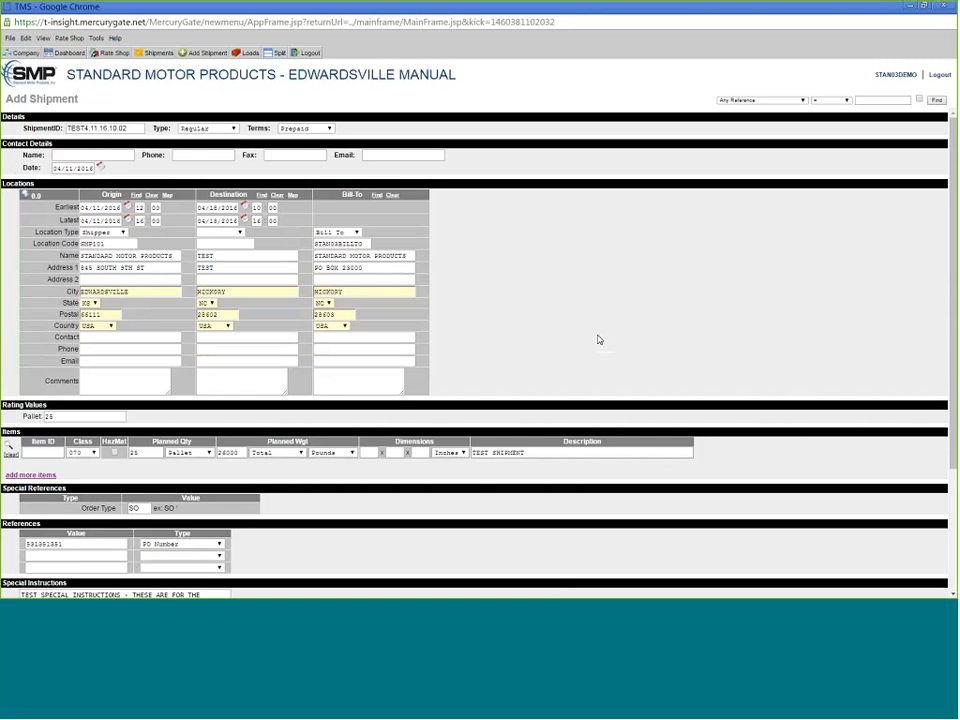
scroll(598, 338, "down", 3)
left_click_drag(66, 302, 42, 303)
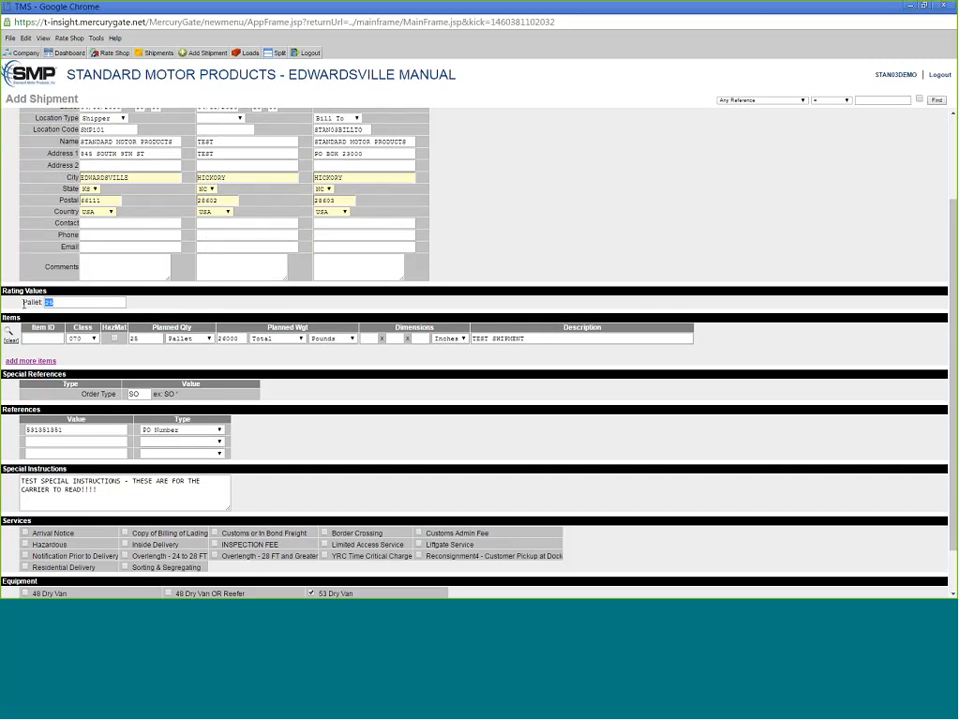
left_click(380, 420)
scroll(190, 402, "down", 1)
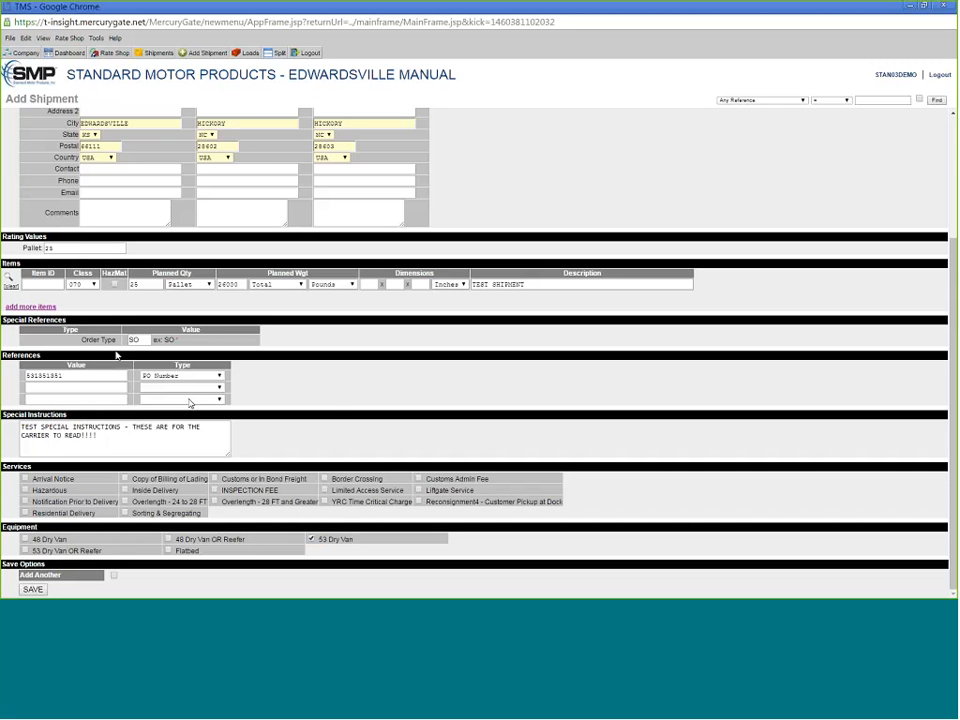
left_click_drag(70, 376, 4, 375)
left_click_drag(102, 437, 18, 425)
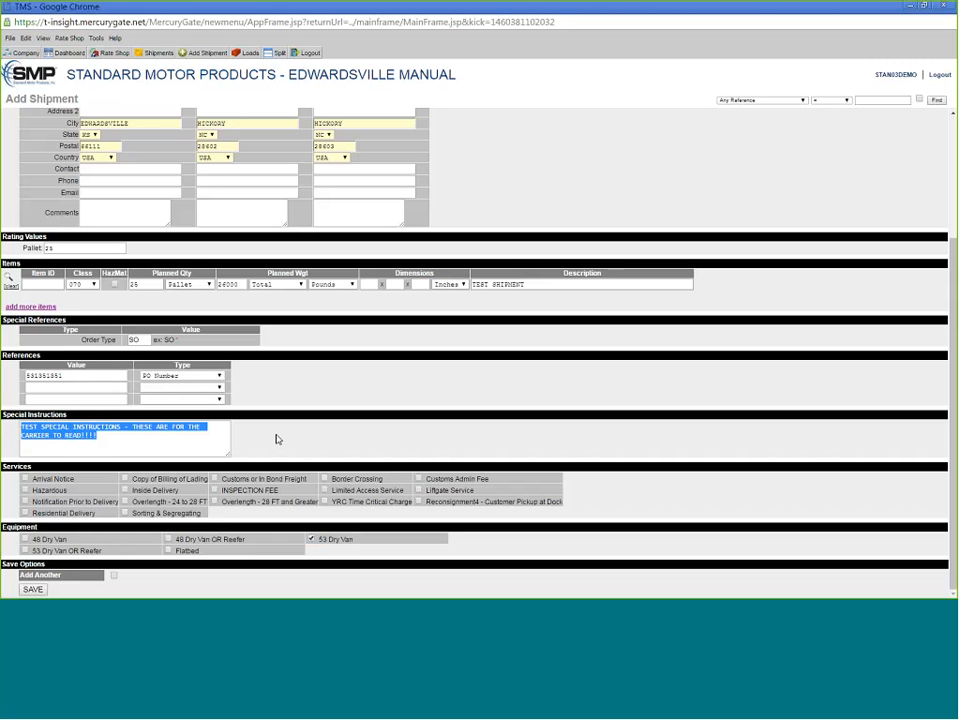
left_click(427, 461)
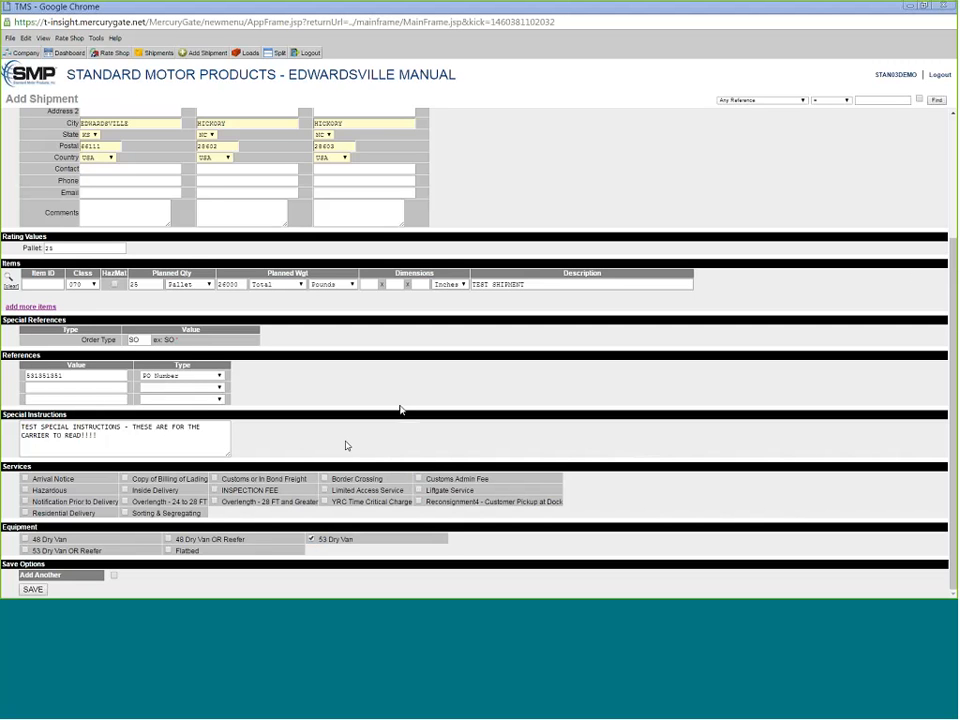
- Save the shipment as load 40134427L and review its Details page
left_click(37, 590)
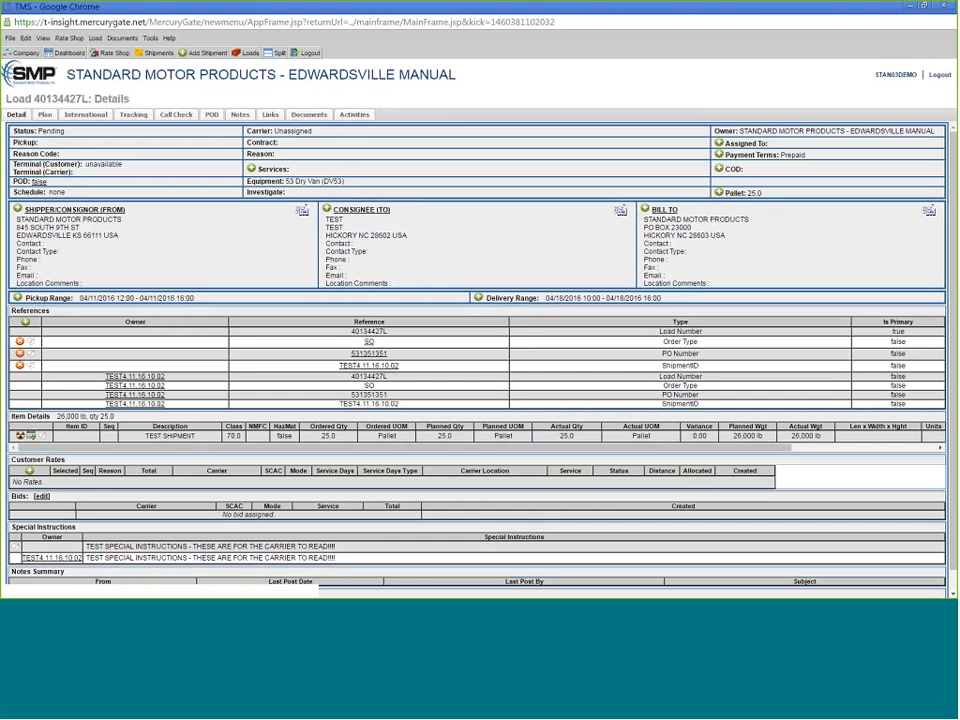
left_click_drag(325, 217, 363, 260)
left_click(567, 297)
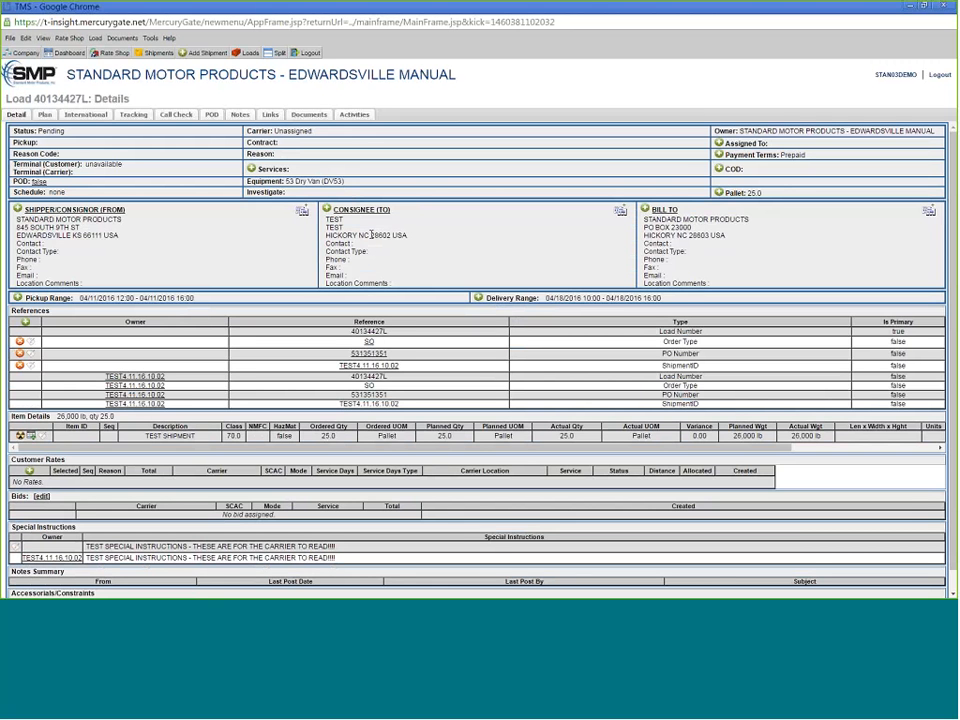
left_click(327, 210)
scroll(231, 259, "down", 1)
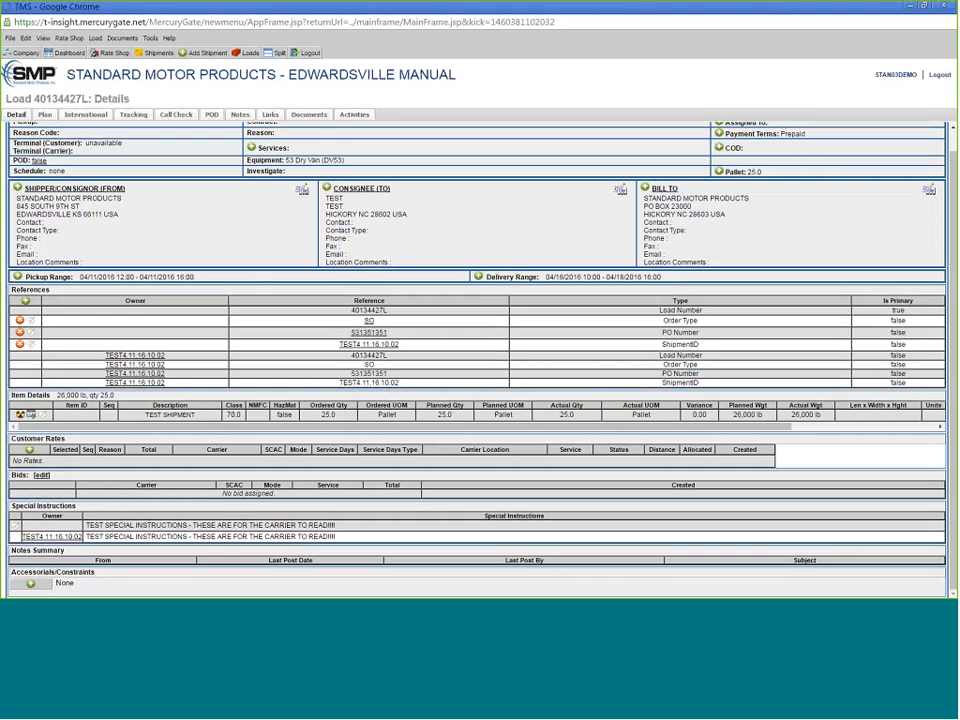
- Try contract rates for the load (none found), then open the Bids edit link
left_click(29, 451)
left_click(80, 452)
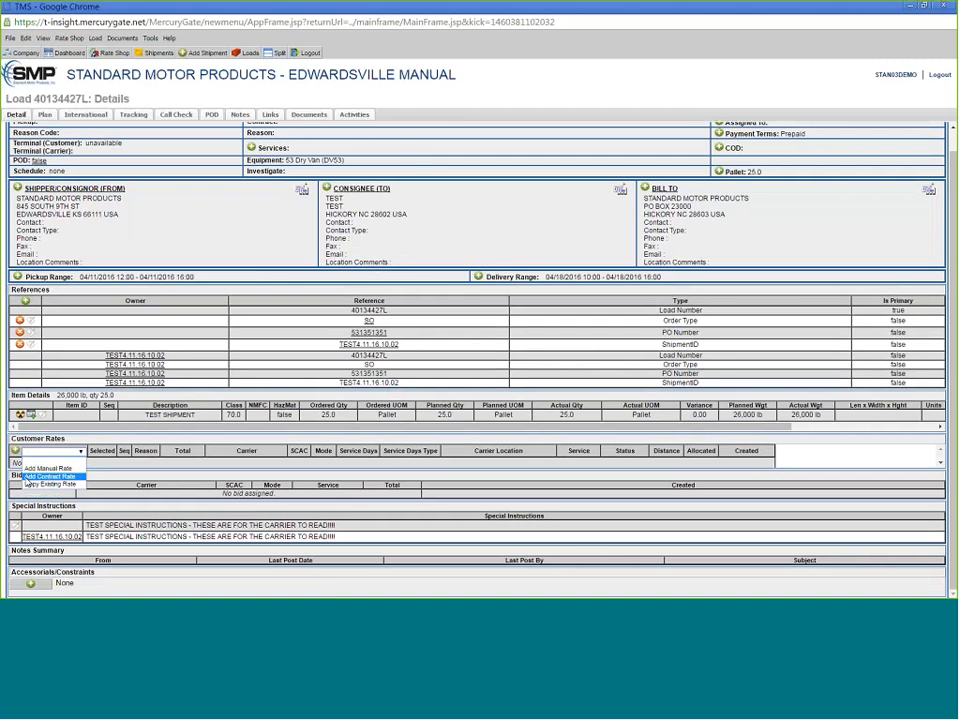
left_click(45, 485)
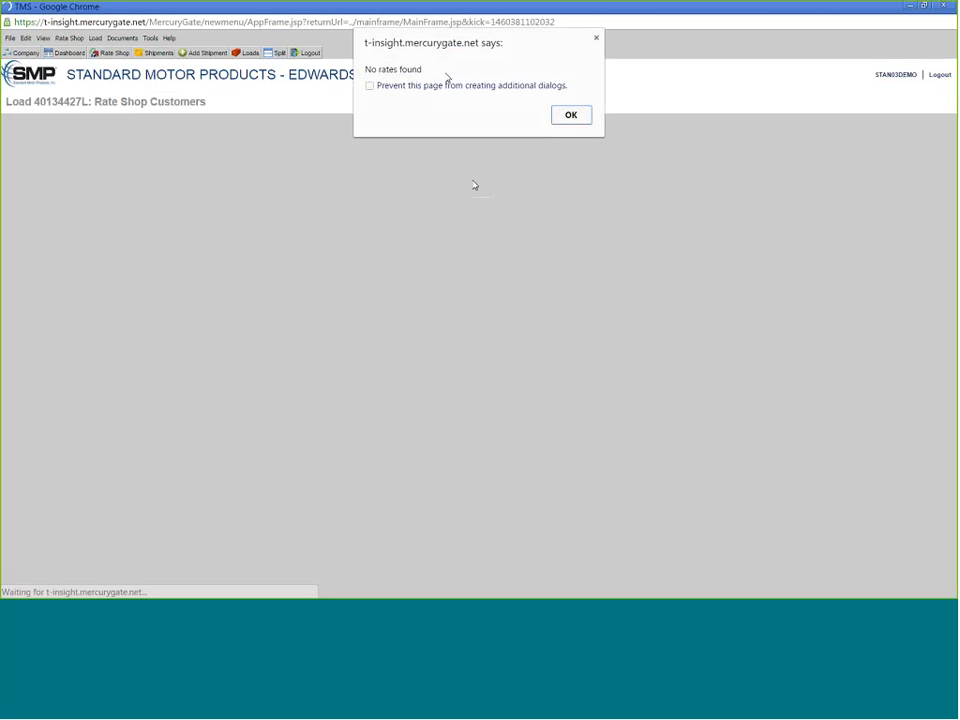
left_click(572, 115)
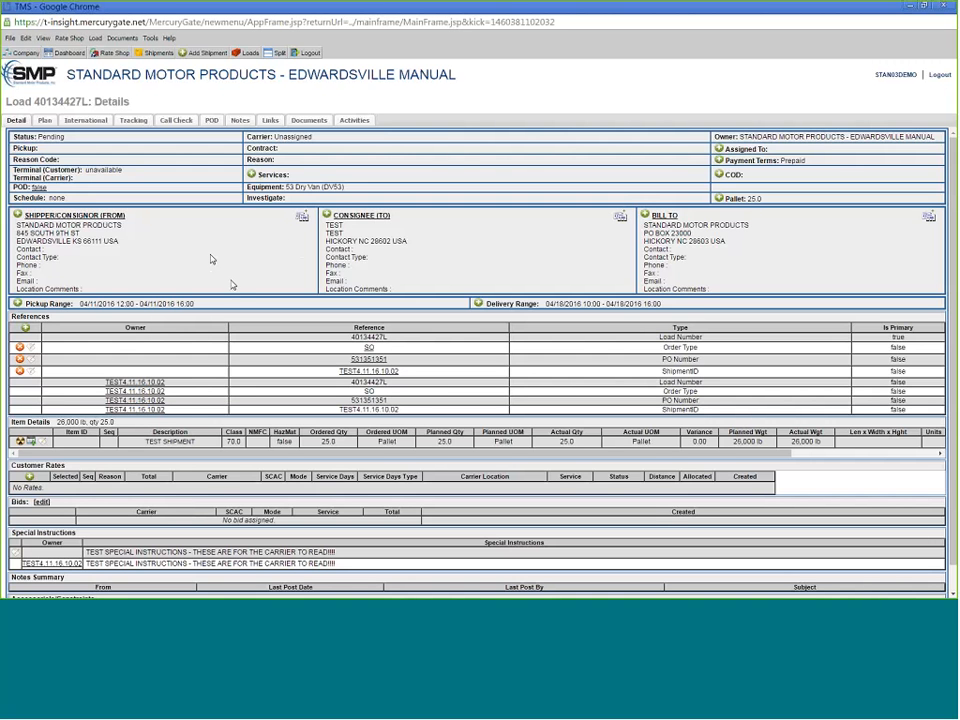
scroll(232, 296, "down", 2)
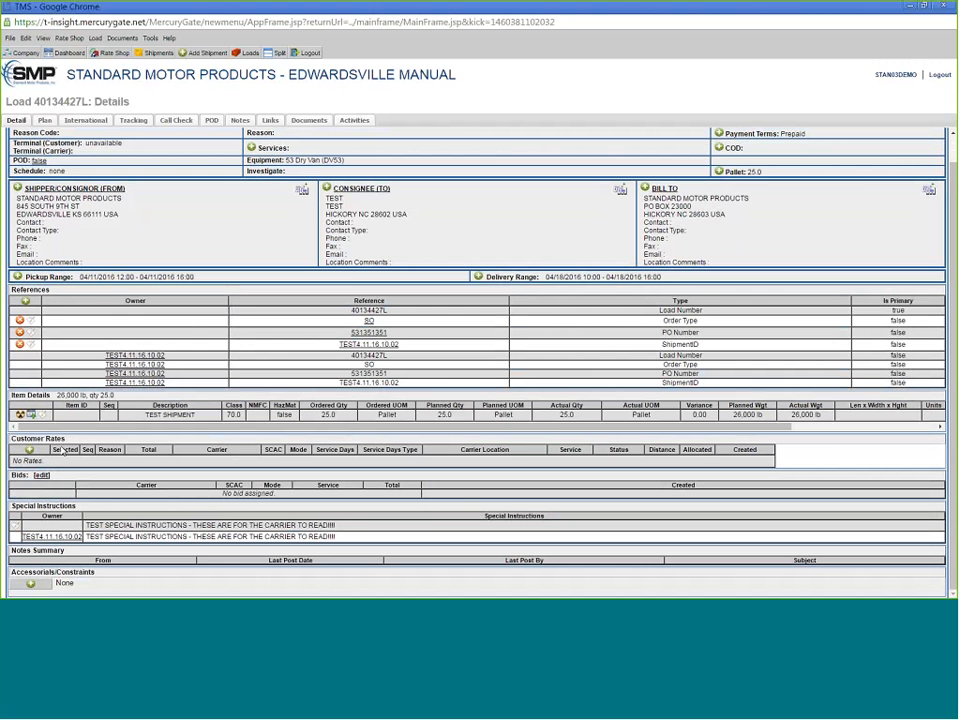
left_click(41, 476)
- In Bid Details, choose bidTEST as the role or carrier invited to bid
left_click(40, 478)
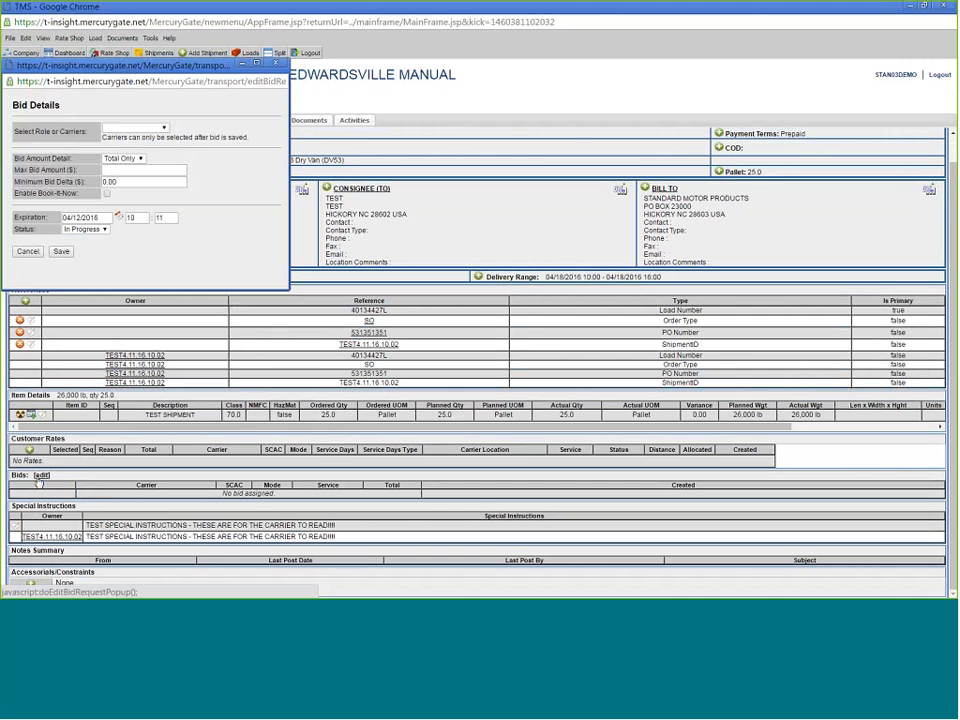
left_click_drag(158, 65, 446, 146)
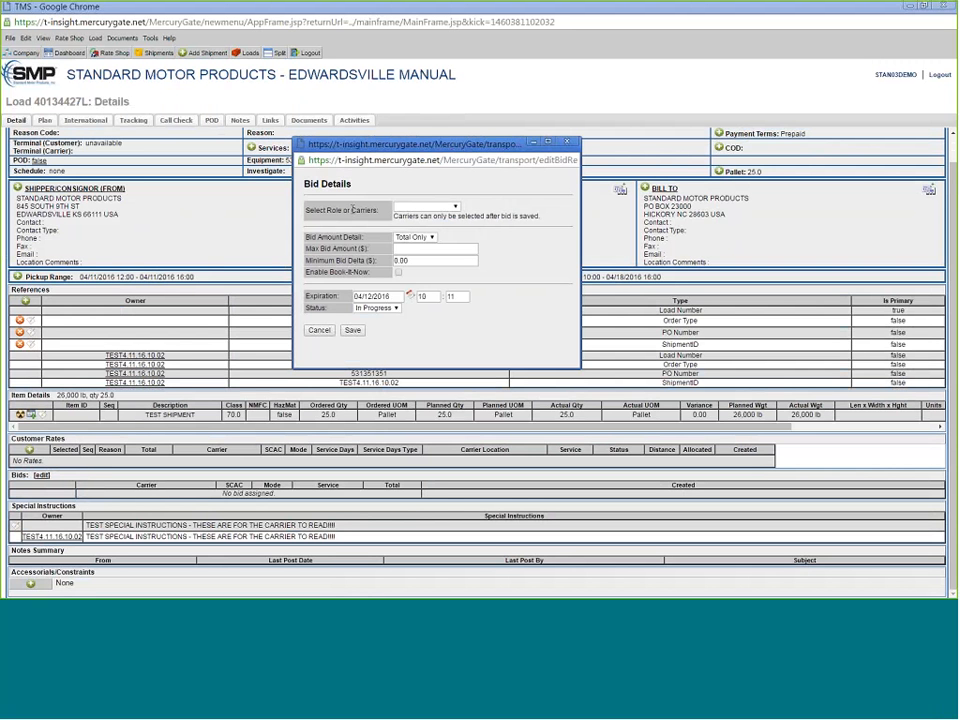
left_click(452, 207)
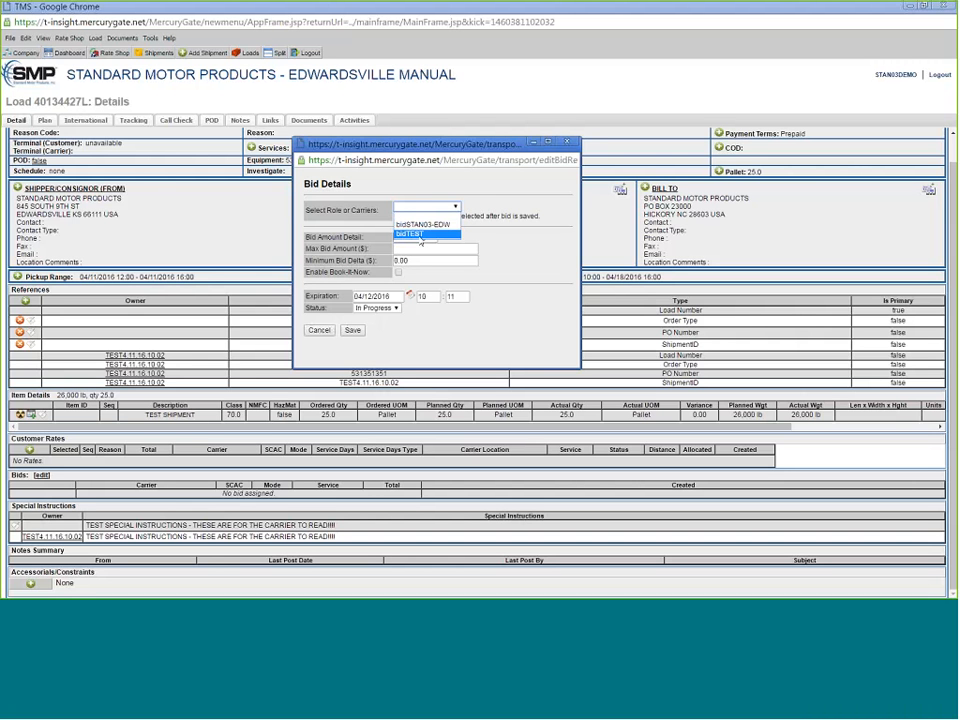
left_click(420, 236)
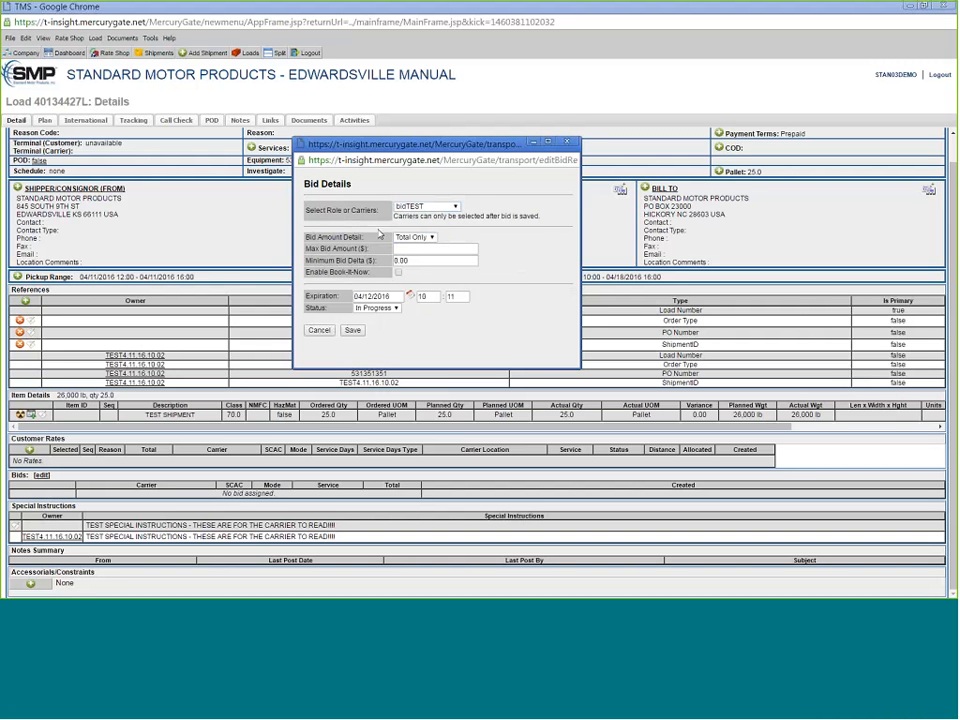
left_click_drag(306, 205, 381, 210)
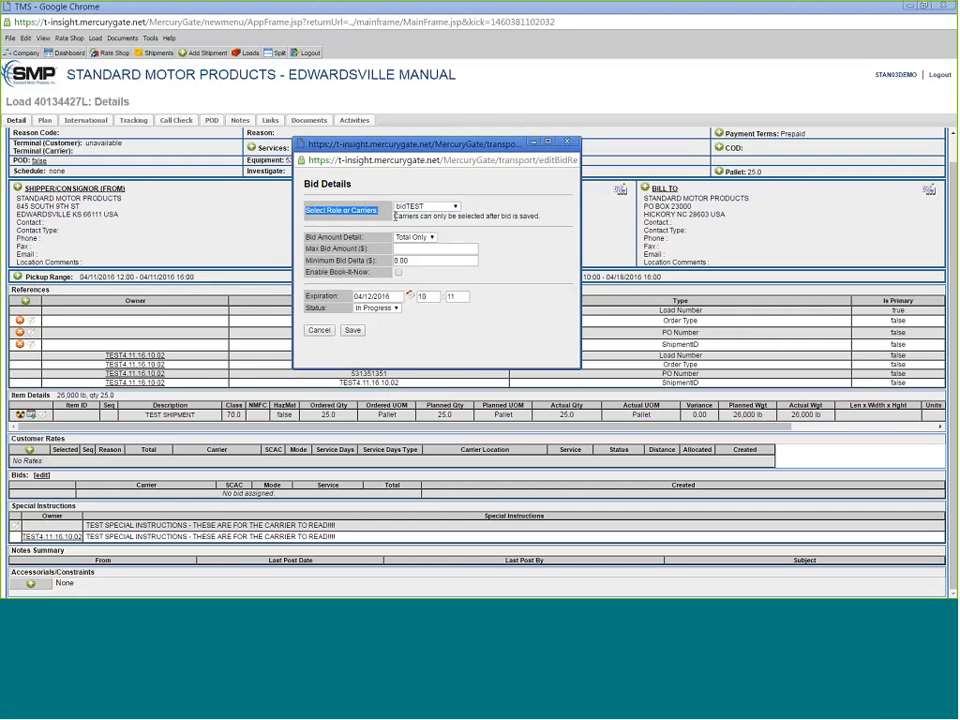
left_click(440, 216)
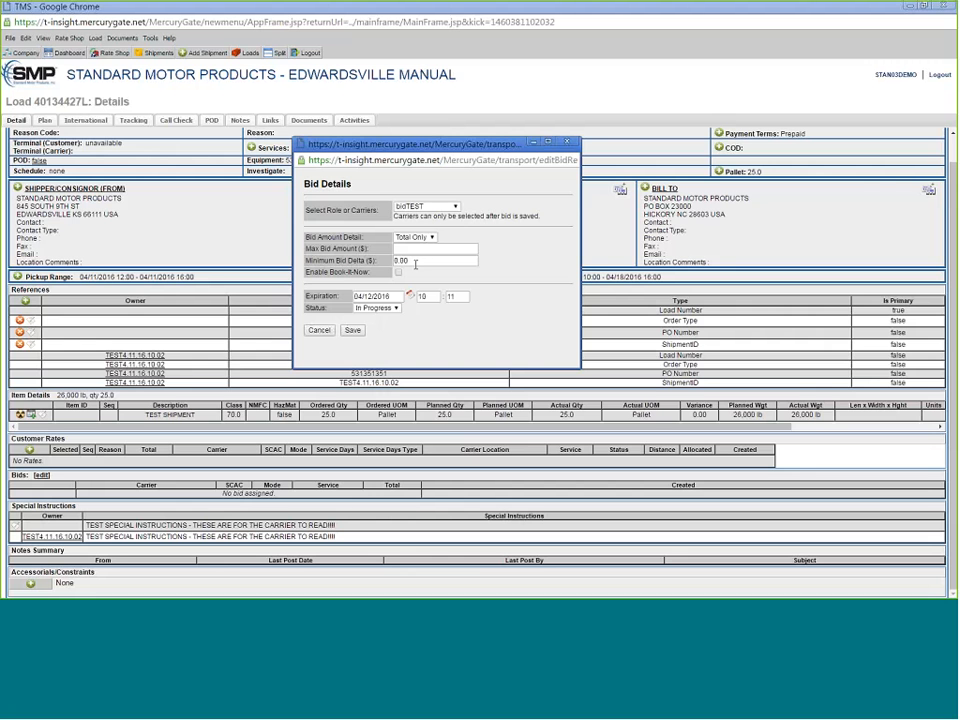
left_click_drag(307, 237, 362, 238)
left_click(431, 238)
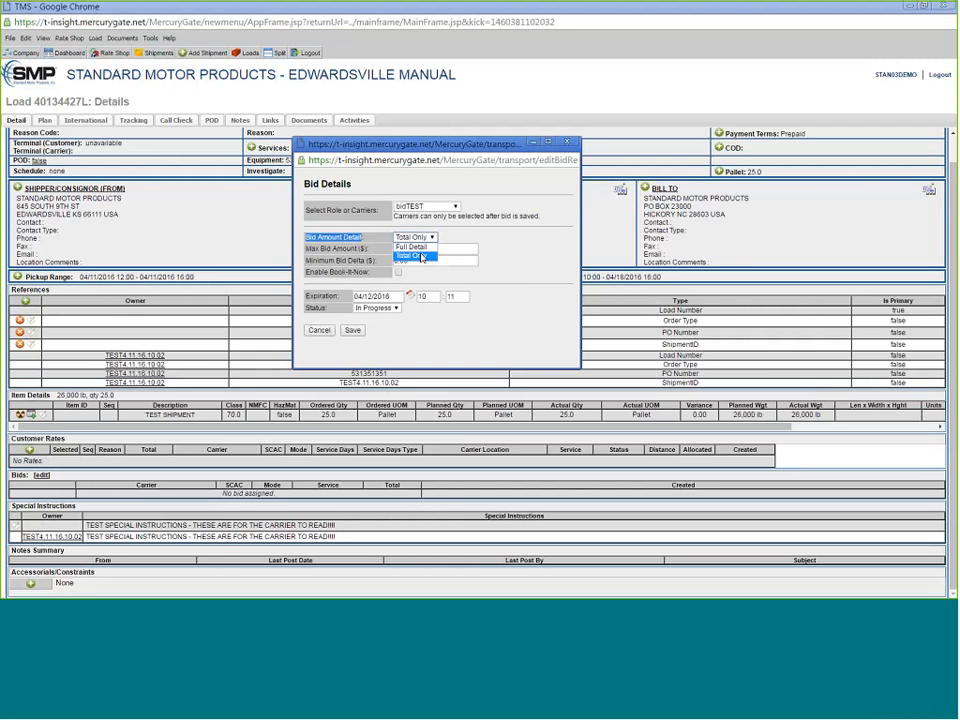
left_click(422, 256)
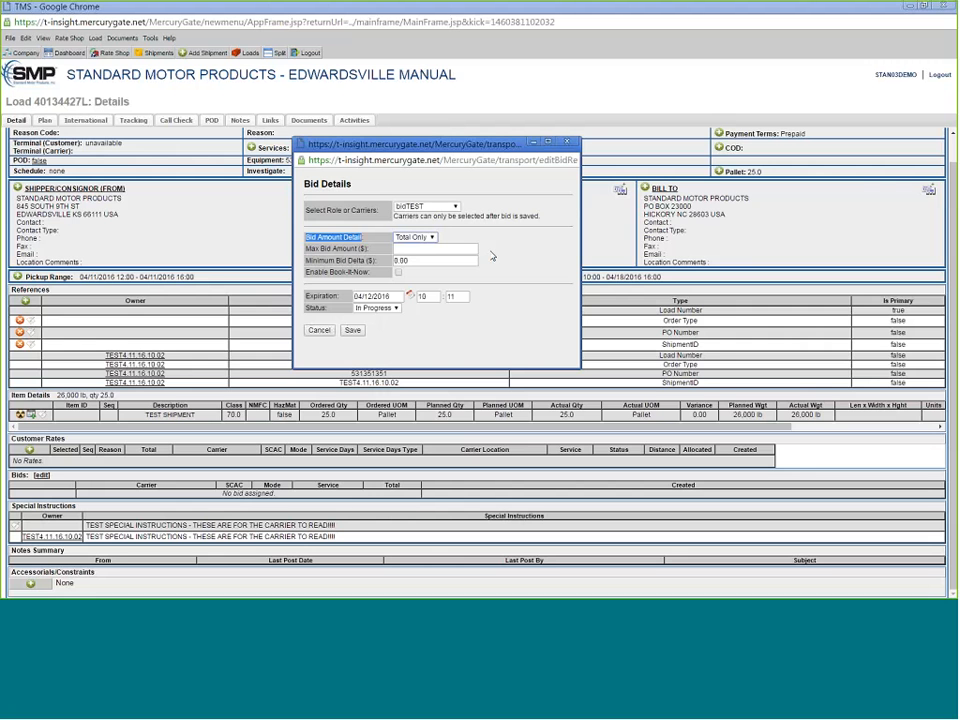
left_click(492, 257)
left_click_drag(305, 246, 336, 248)
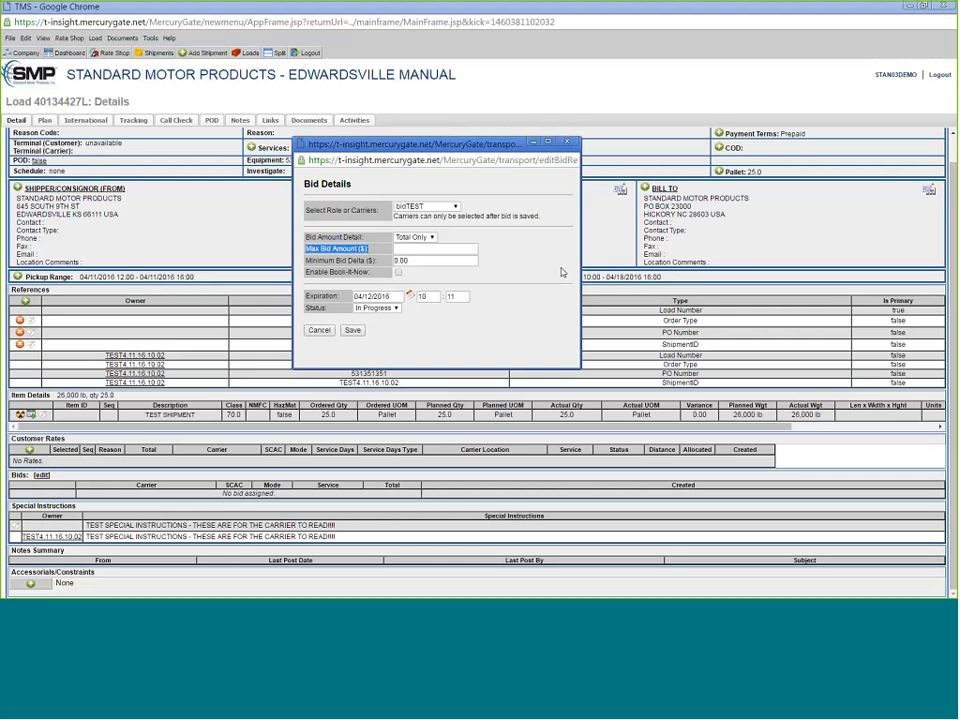
left_click(507, 271)
left_click_drag(305, 260, 376, 262)
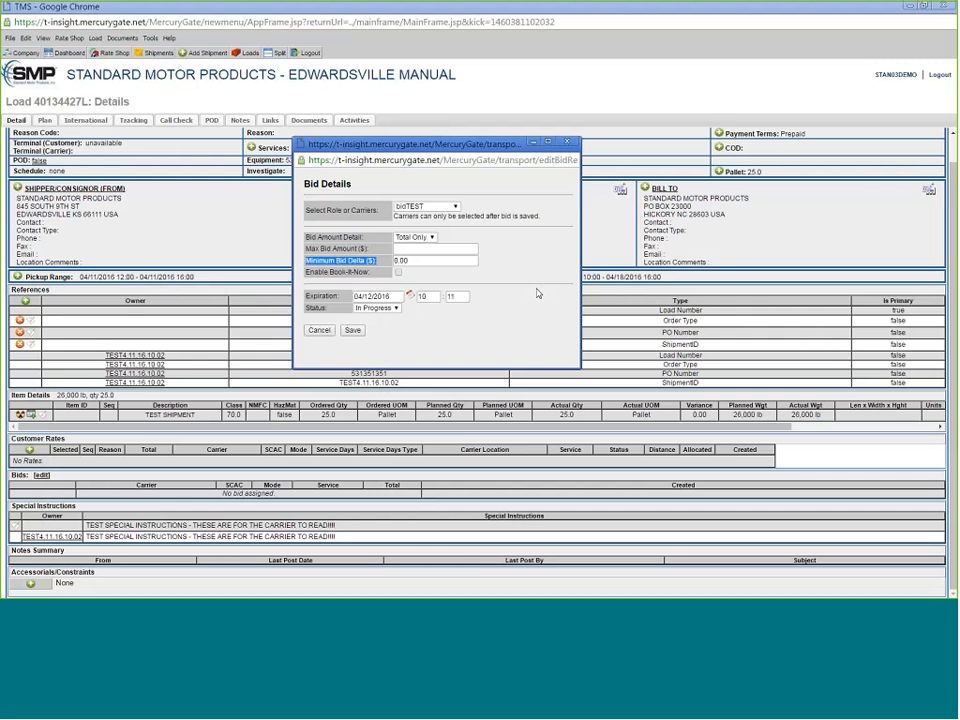
left_click(345, 272)
left_click(398, 272)
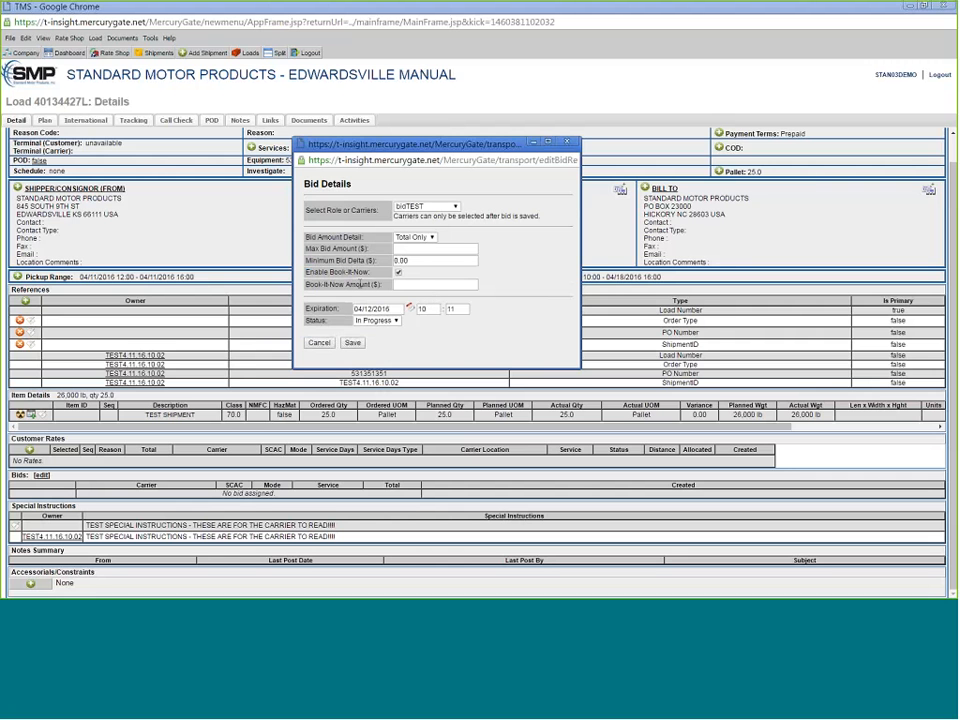
left_click(432, 285)
type("1200")
key("BackSpace")
key("BackSpace")
key("BackSpace")
key("BackSpace")
left_click(549, 283)
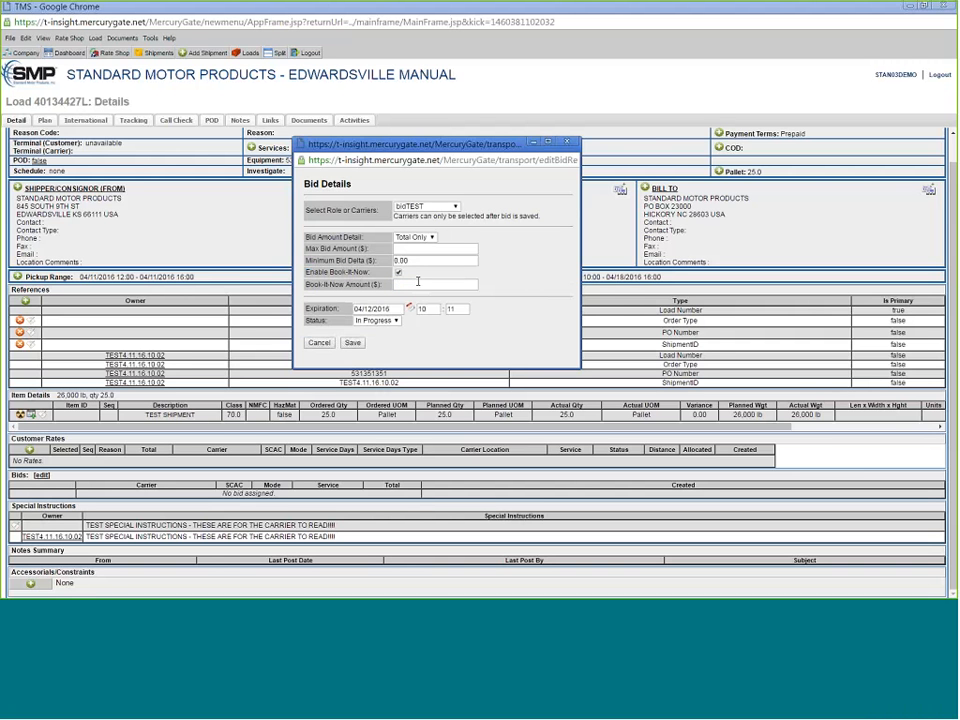
left_click(398, 272)
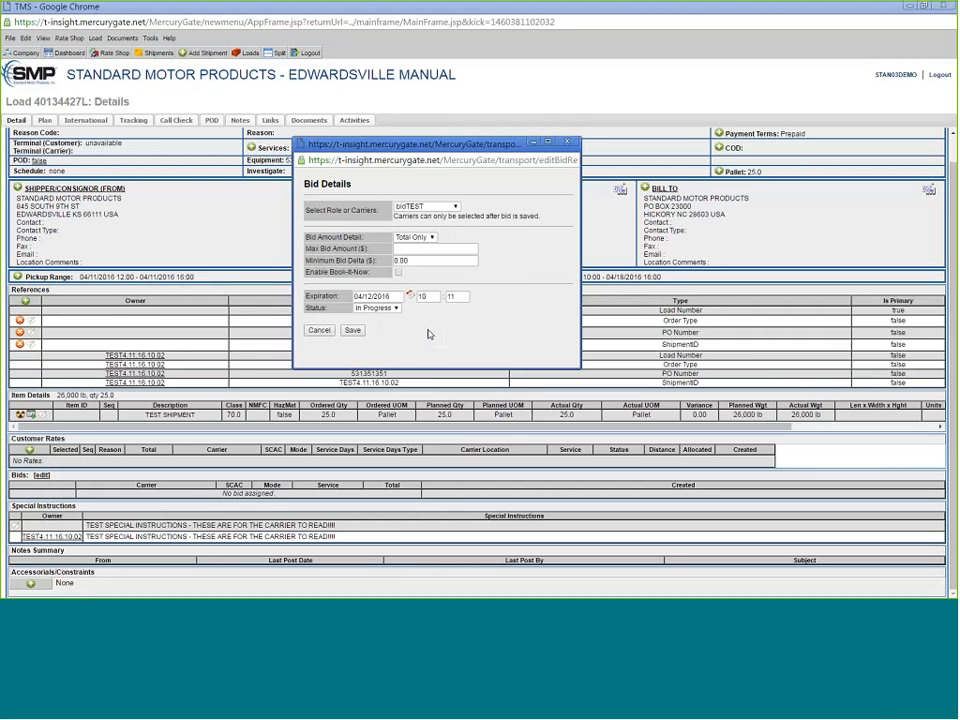
- Save the bid details and bring the Request for Bids e-mail into view
left_click(352, 331)
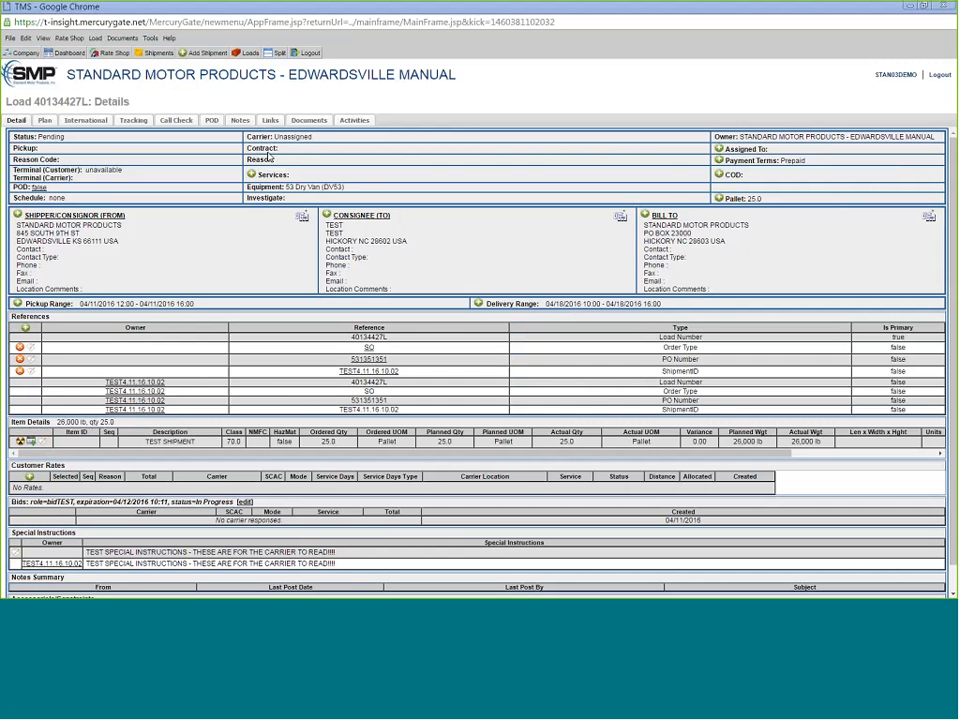
left_click_drag(0, 58, 398, 52)
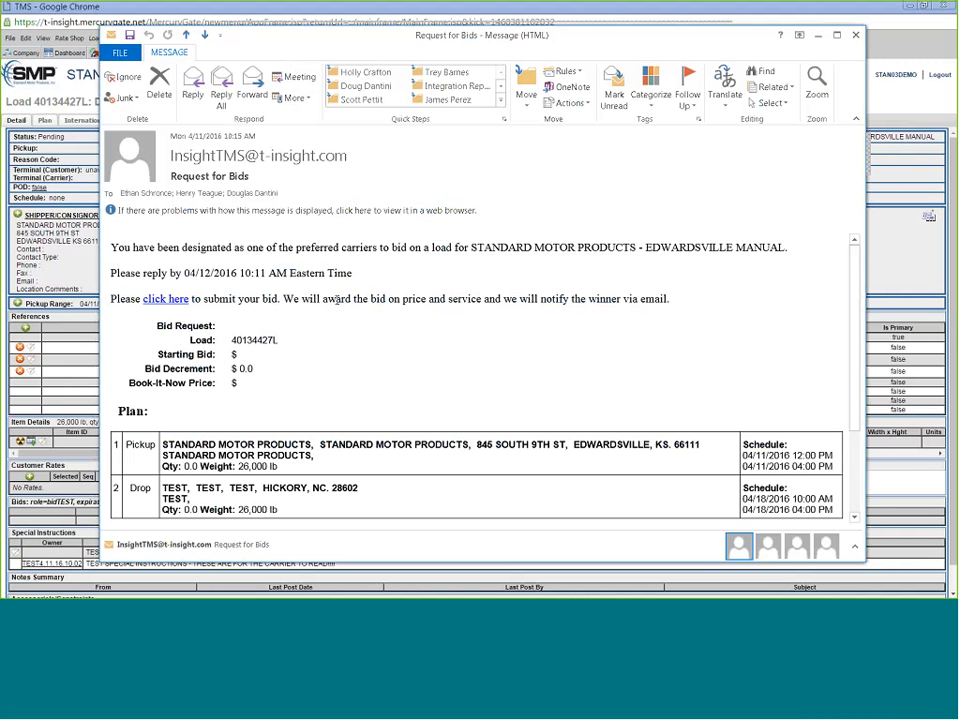
scroll(251, 364, "down", 2)
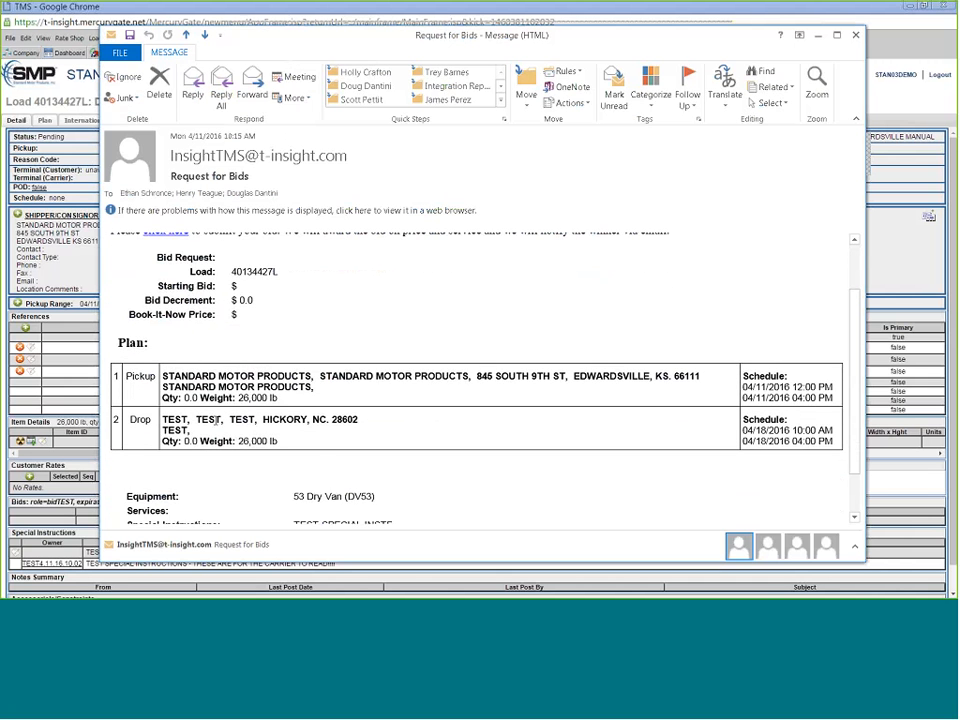
scroll(251, 364, "up", 1)
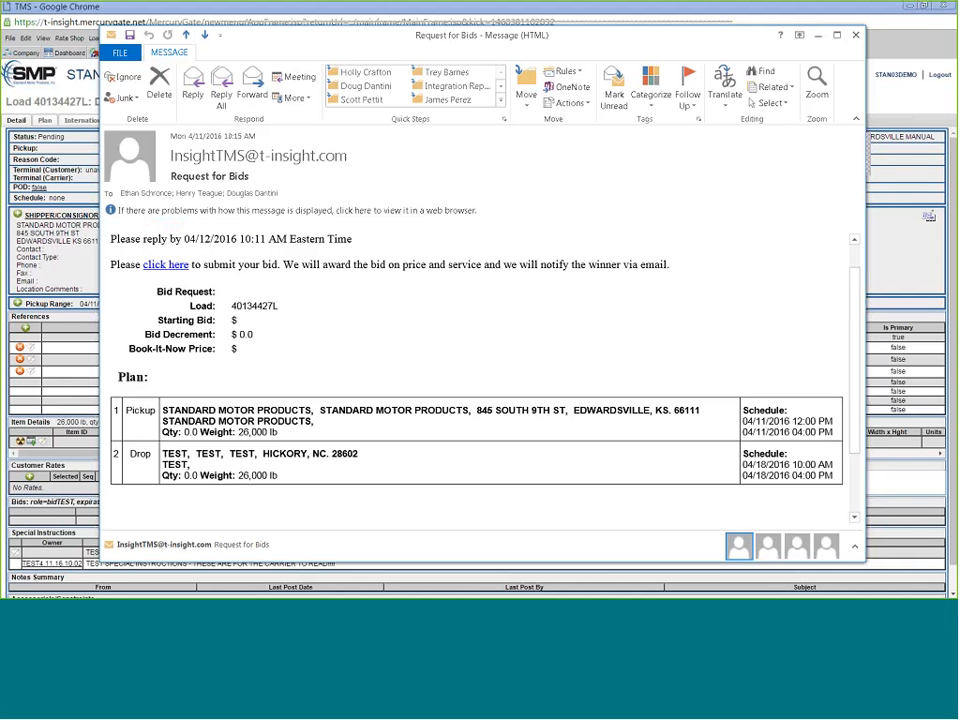
scroll(270, 360, "down", 3)
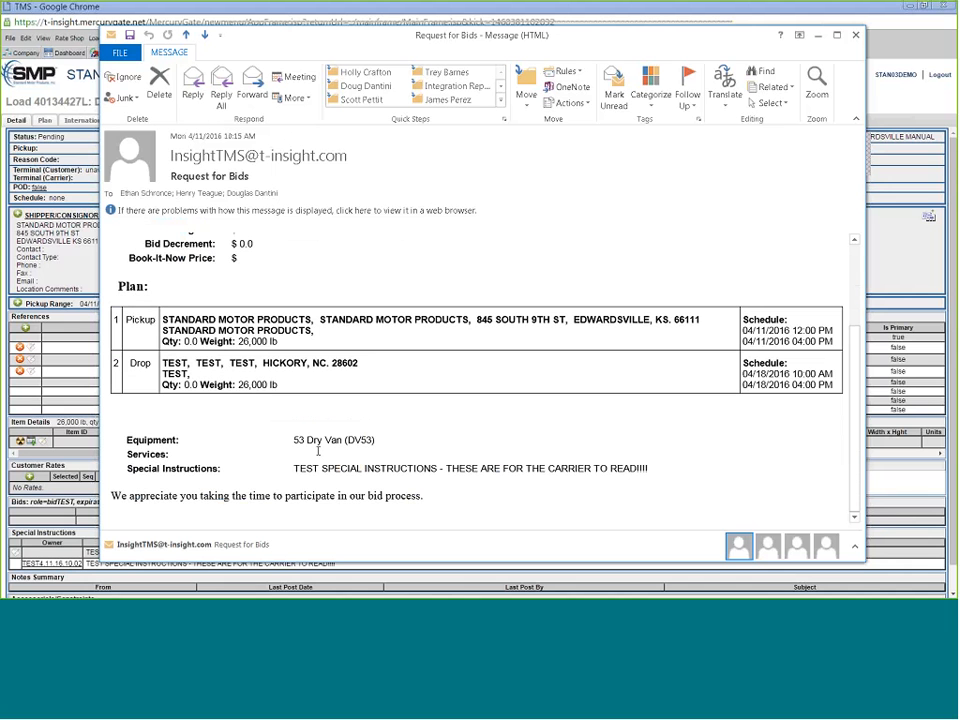
left_click_drag(294, 441, 380, 442)
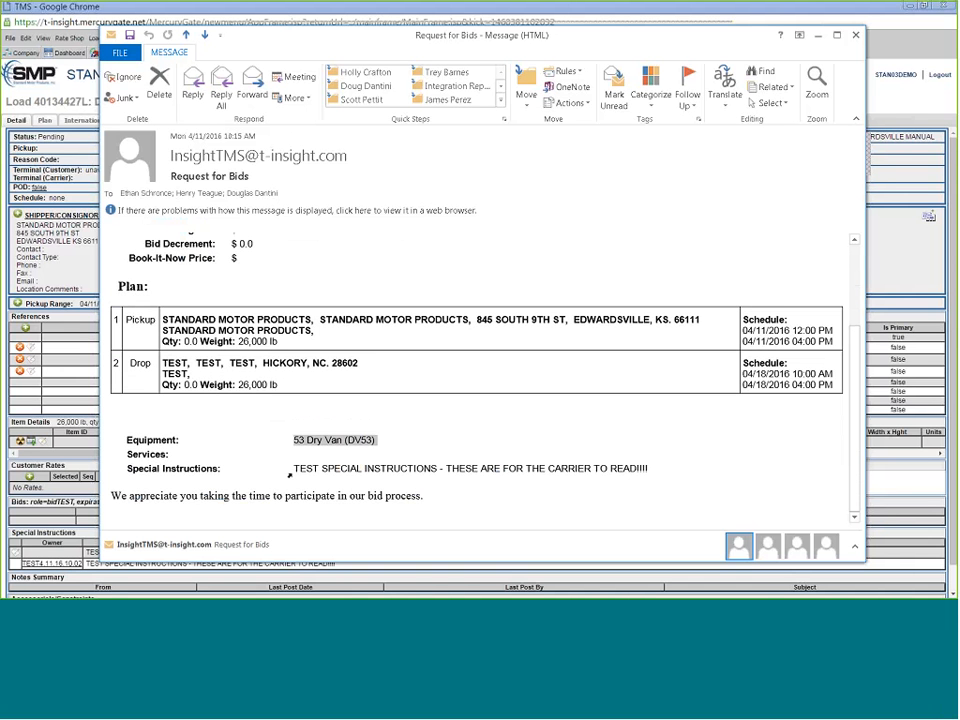
left_click_drag(291, 469, 649, 468)
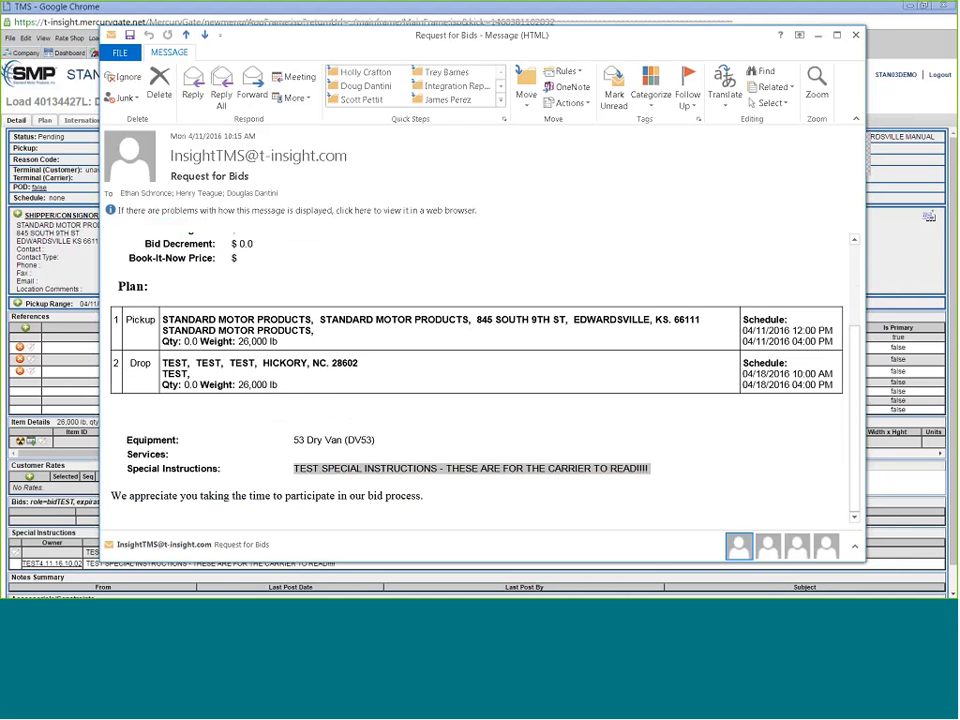
left_click(417, 431)
left_click(416, 423)
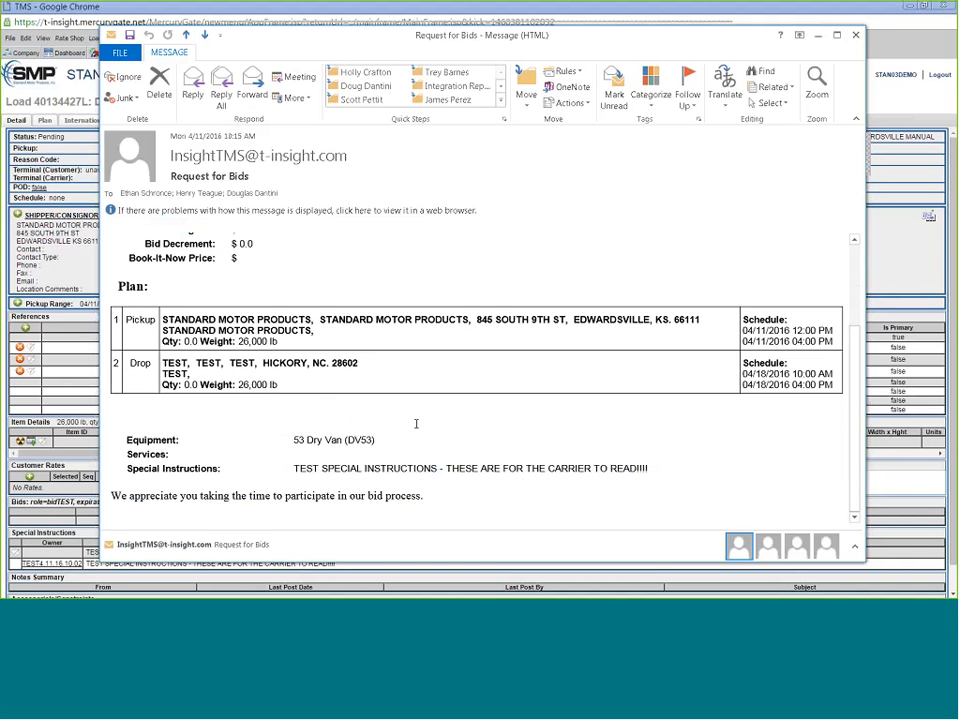
scroll(407, 424, "up", 2)
scroll(406, 423, "up", 3)
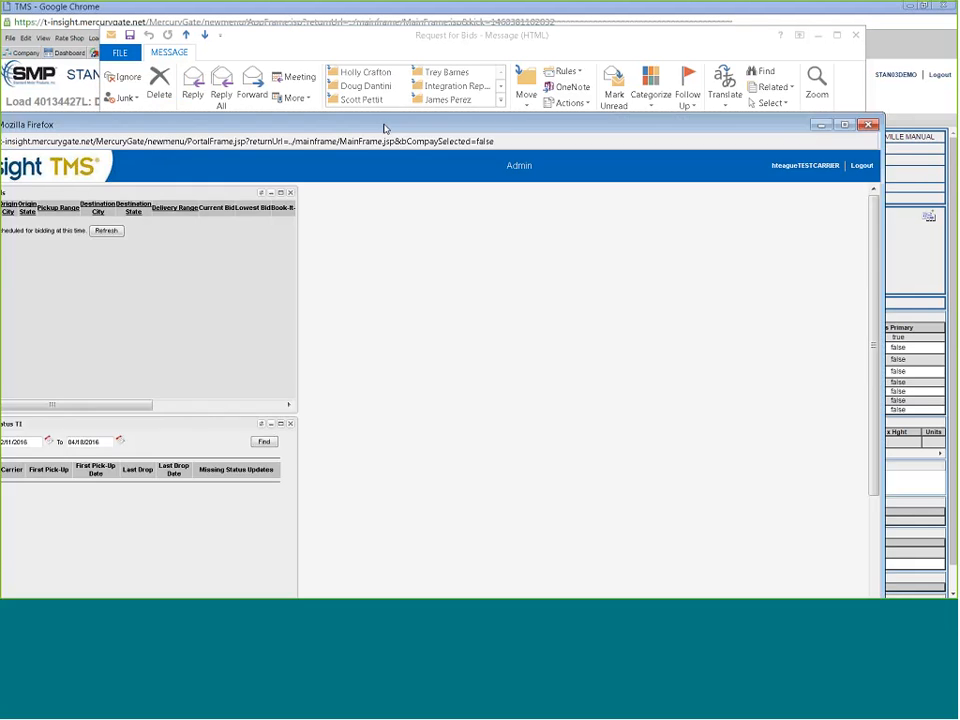
- Maximize the carrier portal, refresh the bid list and inspect the Edwardsville–Hickory load's details
double_click(384, 128)
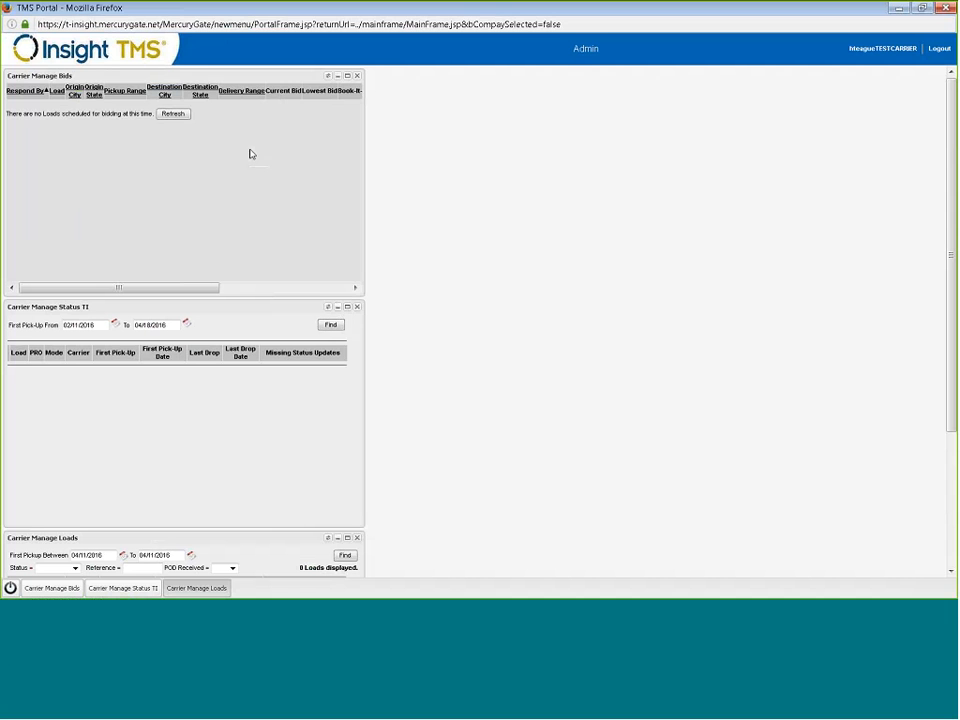
left_click(327, 75)
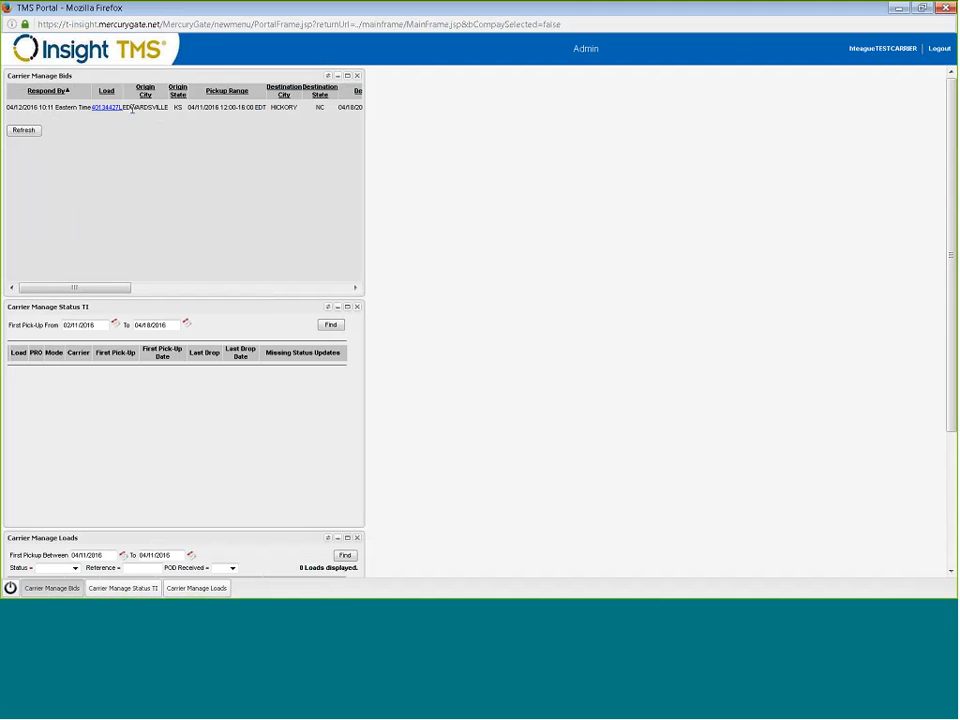
double_click(132, 108)
double_click(284, 107)
left_click_drag(362, 155, 576, 208)
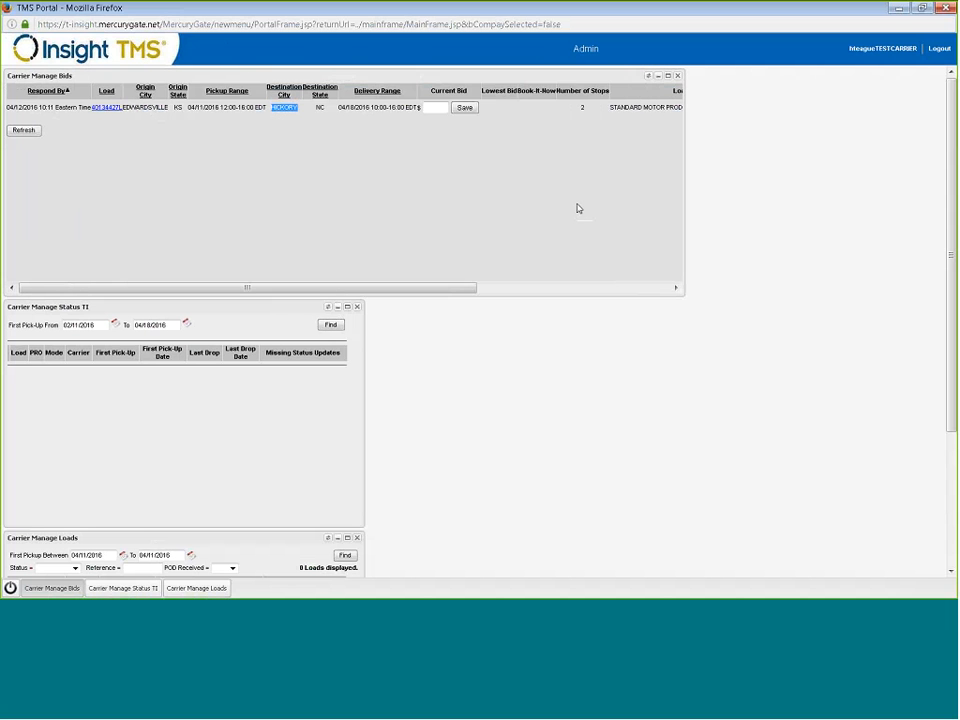
left_click_drag(315, 289, 510, 309)
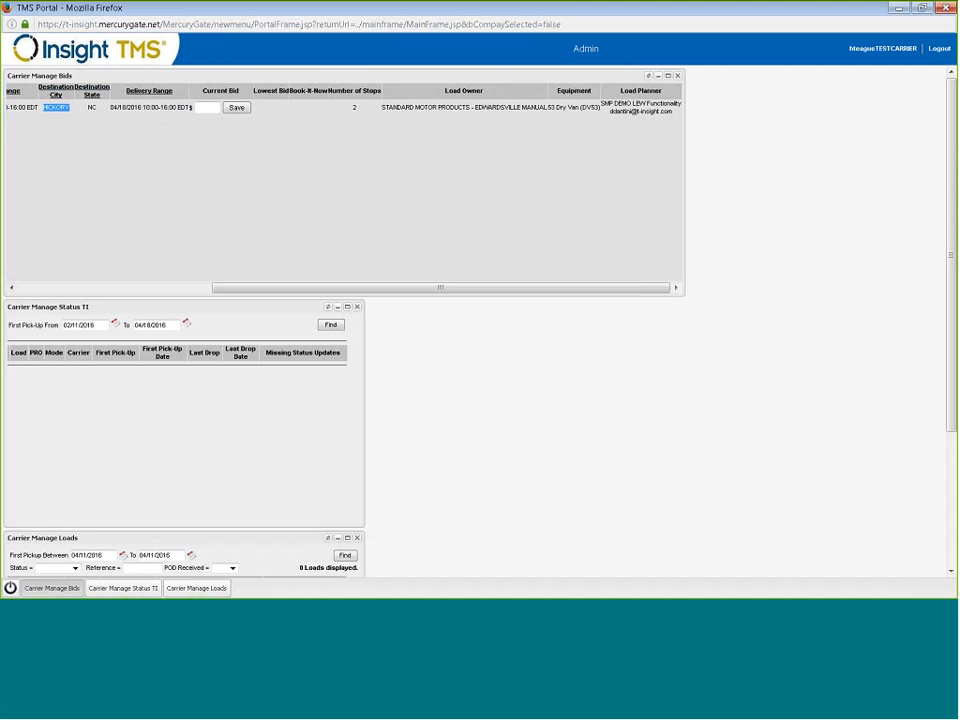
left_click_drag(610, 111, 671, 111)
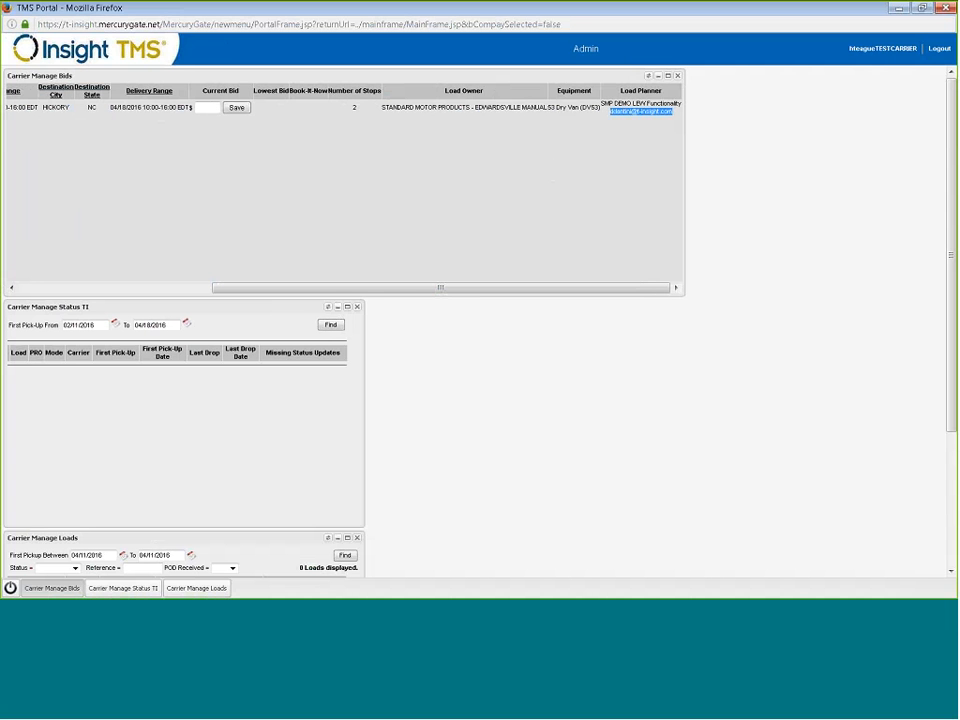
left_click_drag(396, 296, 200, 288)
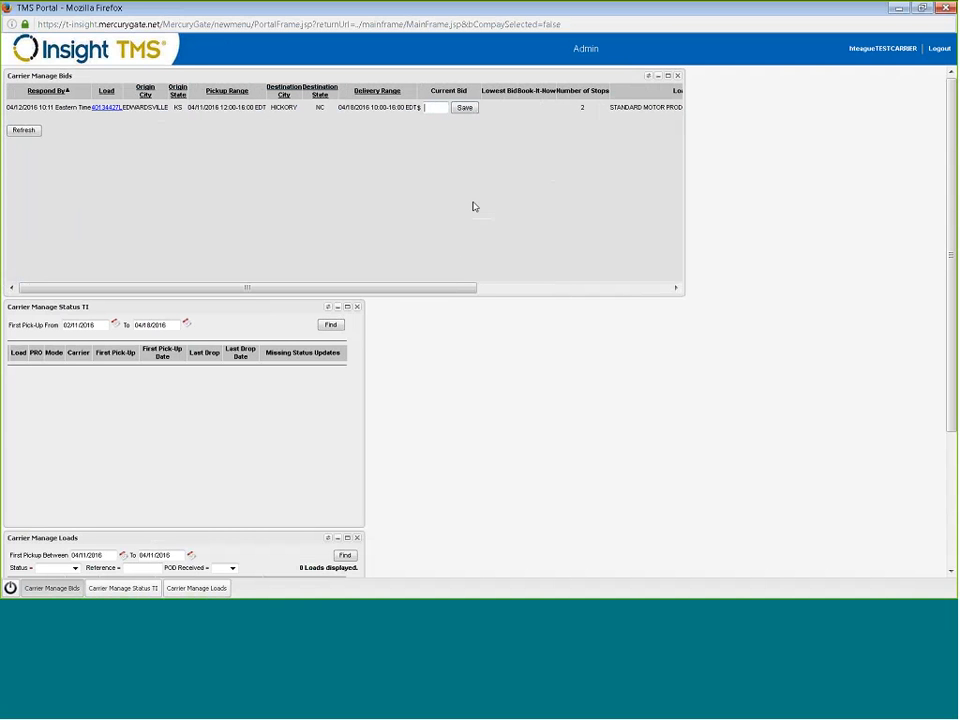
- Enter a 1200 bid, then change the Current Bid to 1300 and save it
type("1200")
key("Return")
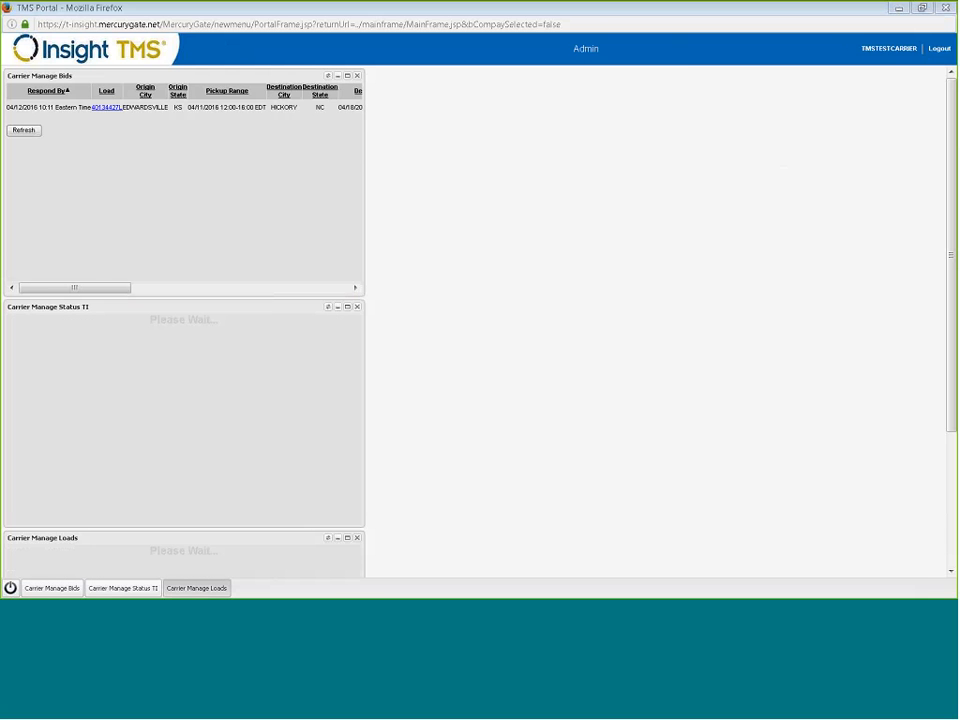
left_click_drag(364, 172, 531, 196)
left_click(436, 109)
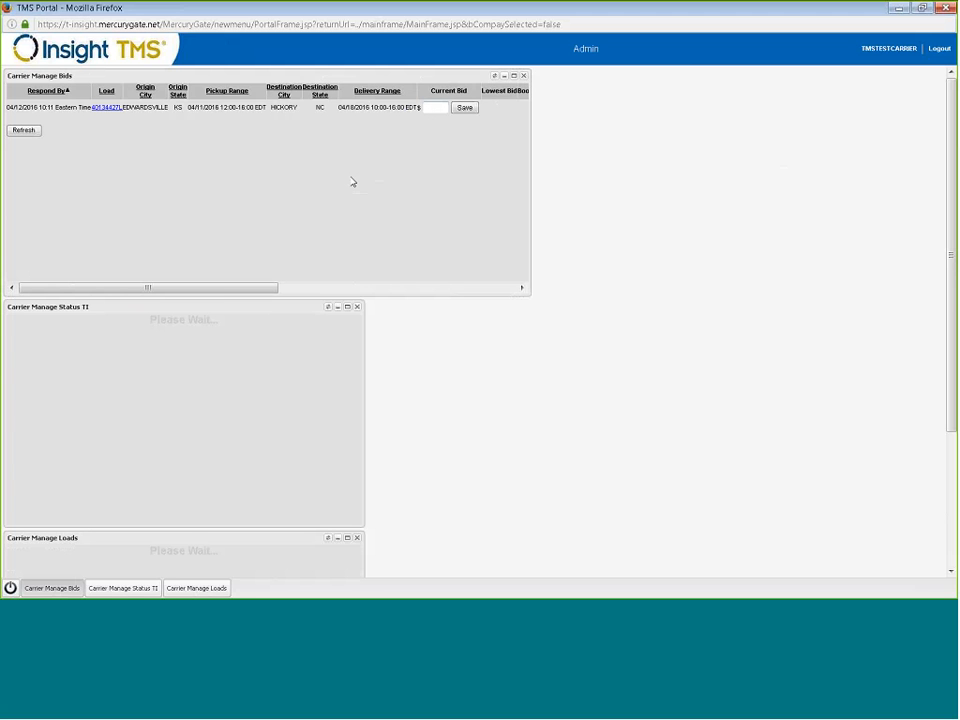
type("1300")
left_click(465, 107)
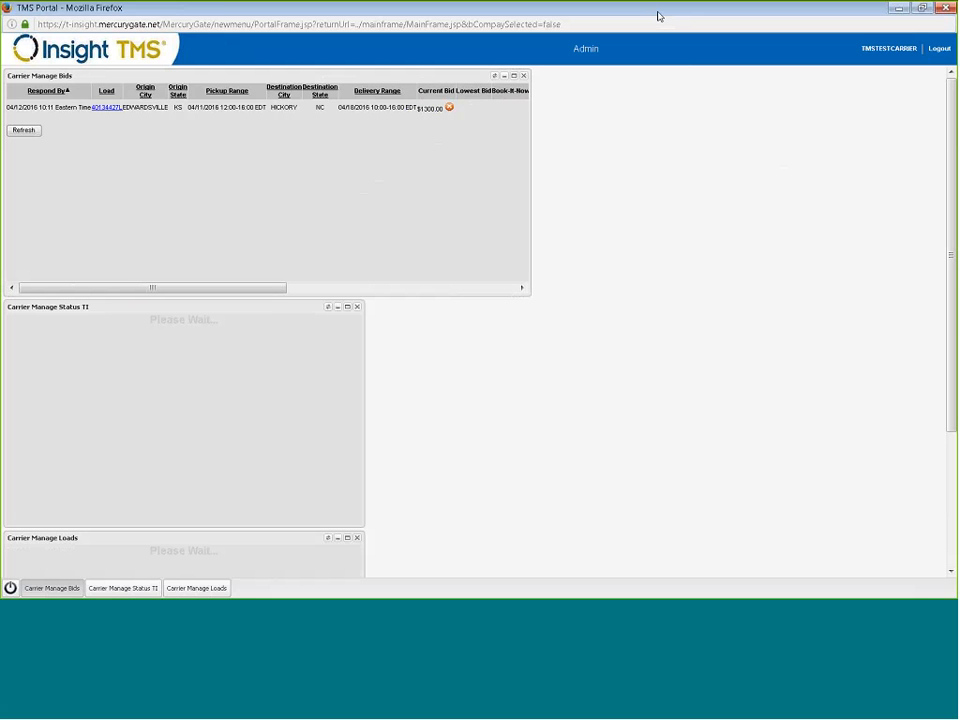
left_click_drag(657, 16, 0, 62)
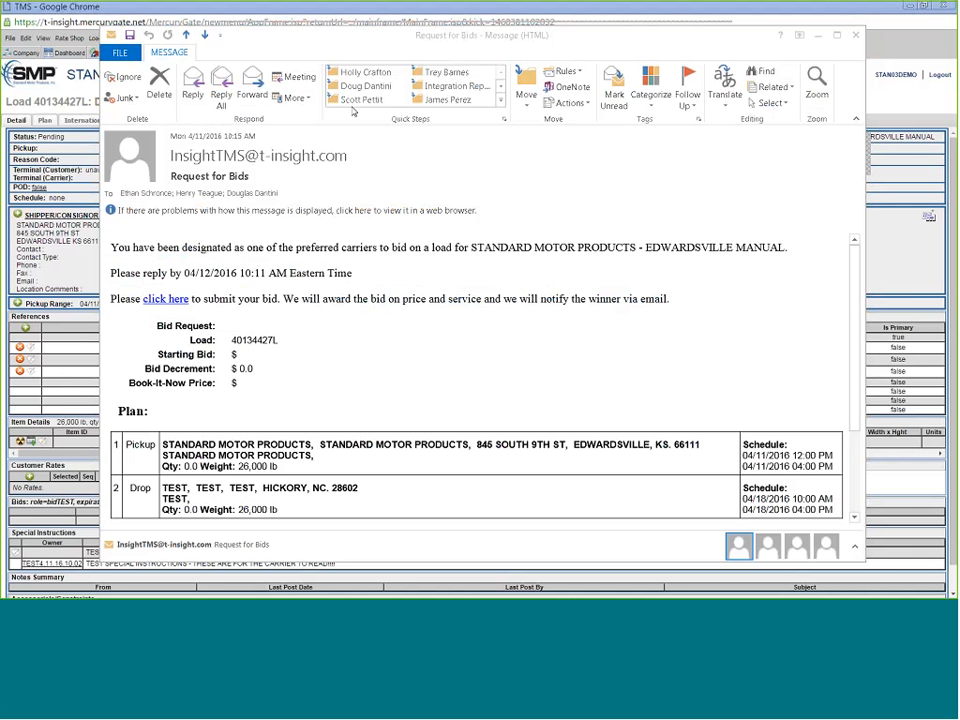
- Open the Loads list filtered by the L8: Bids In Progress report format
left_click_drag(402, 41, 0, 56)
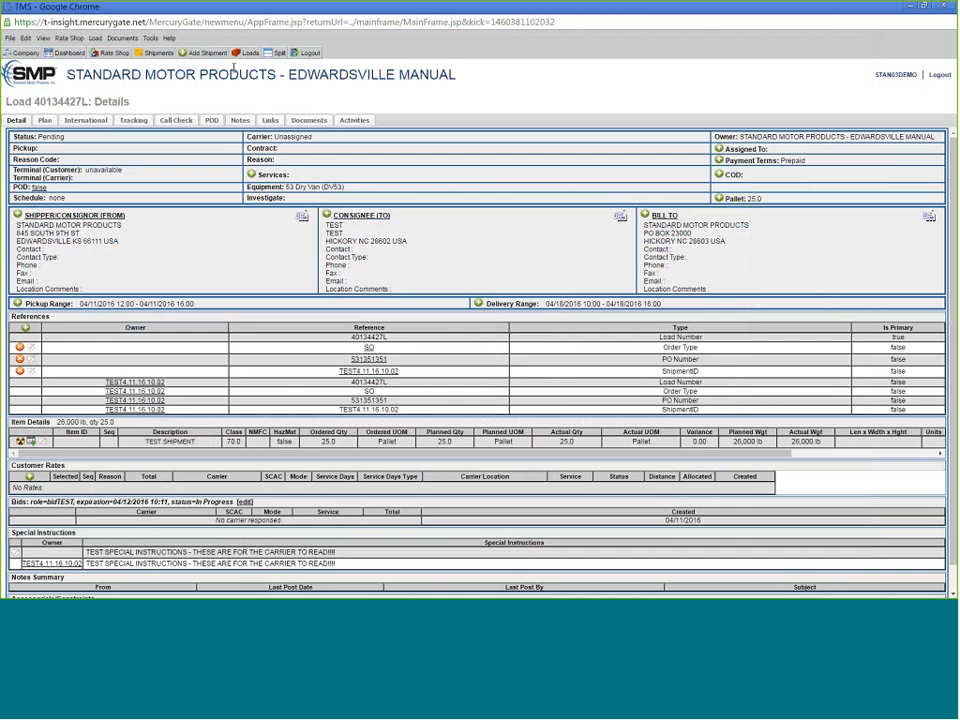
left_click(248, 54)
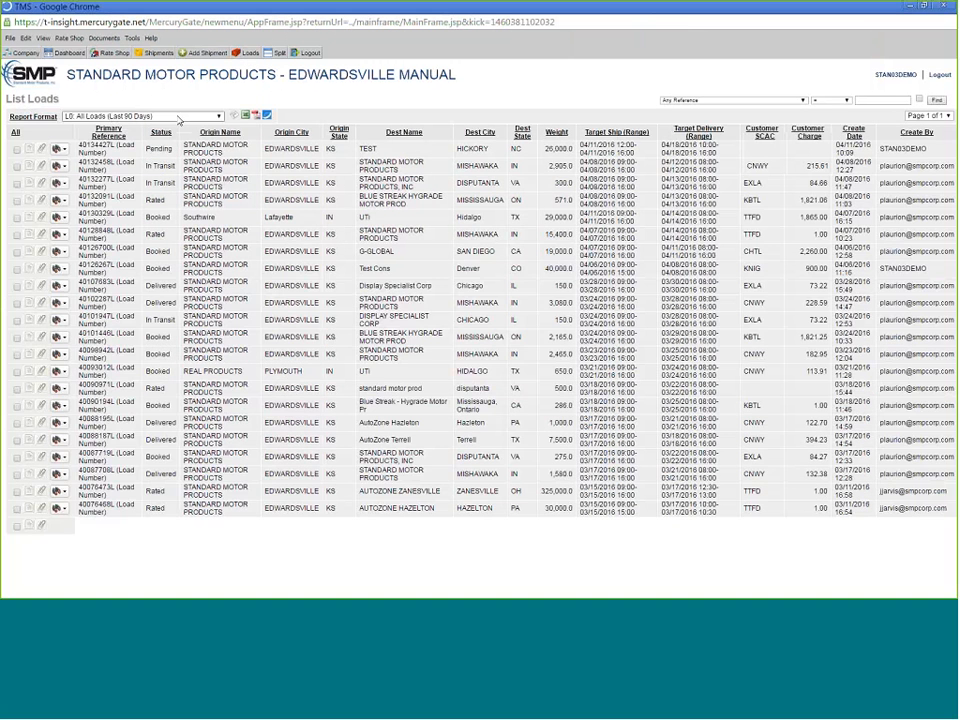
left_click(114, 117)
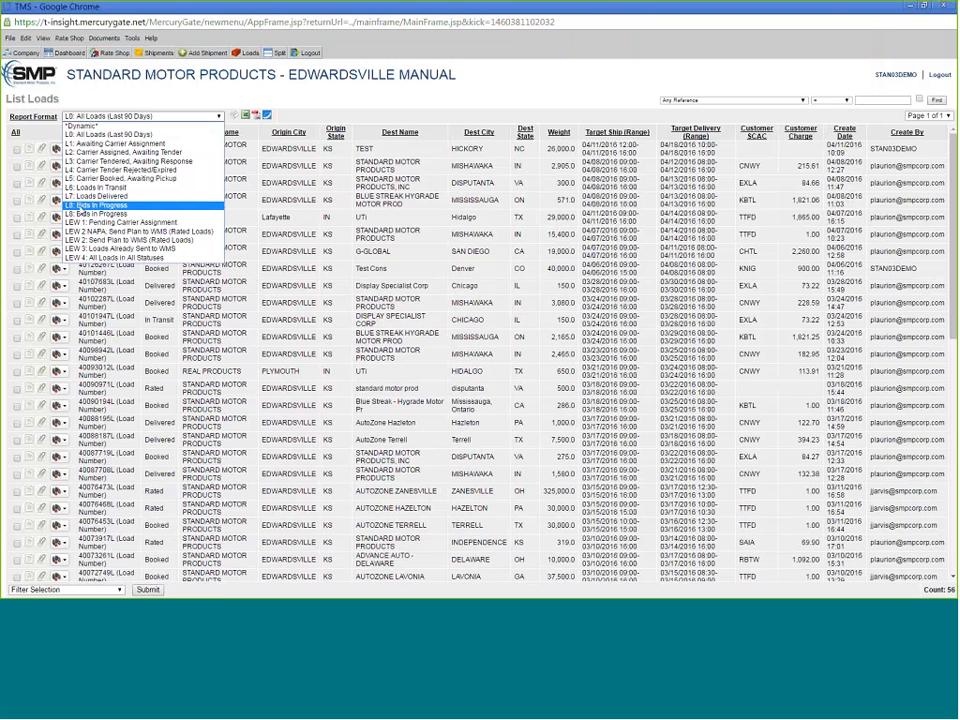
left_click(100, 205)
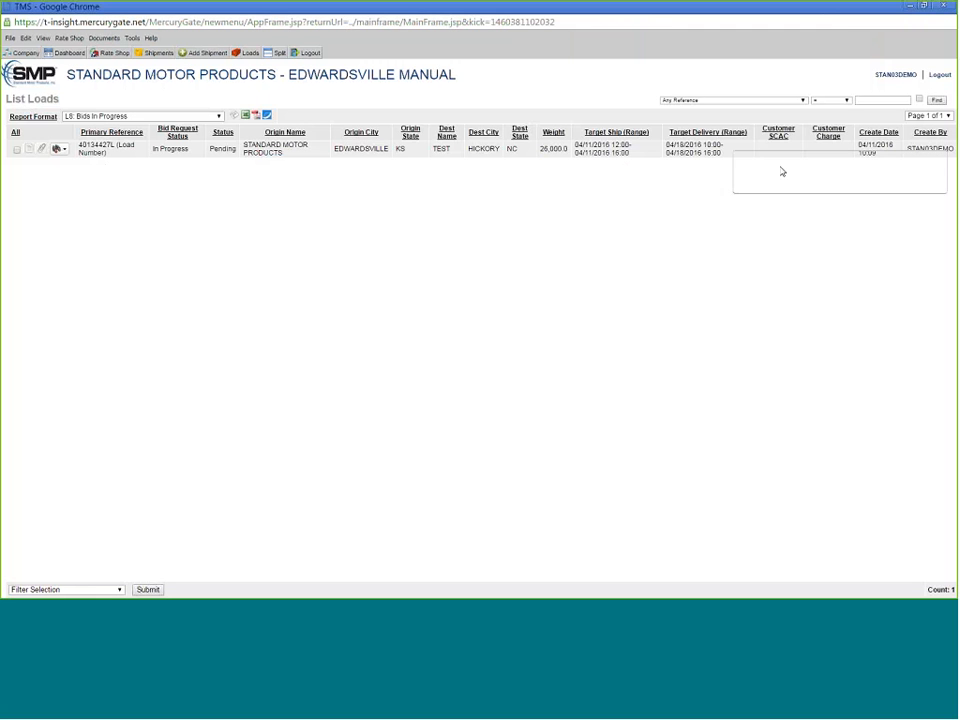
key("ctrl+a")
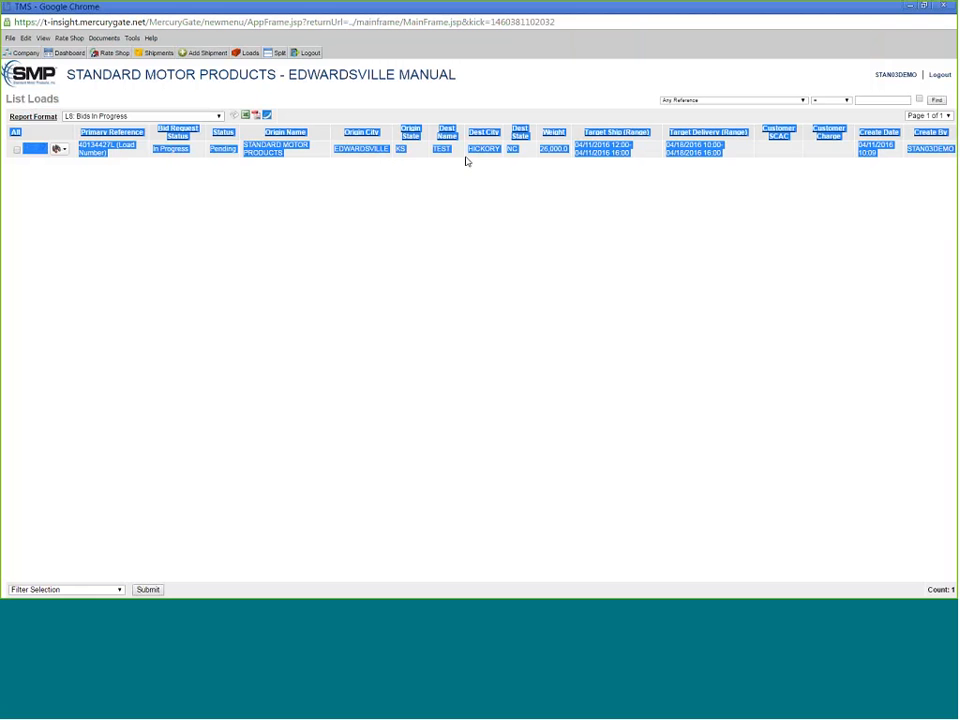
left_click(372, 149)
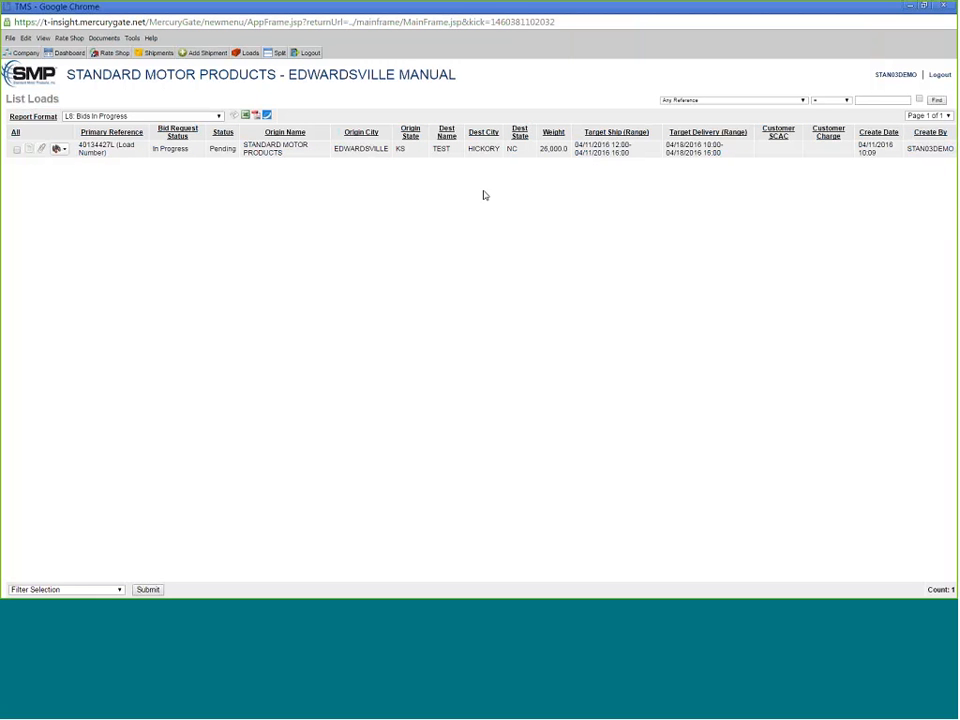
- Open load 40134427L's Details page and scroll to the Gentry and Knight bids
left_click(29, 150)
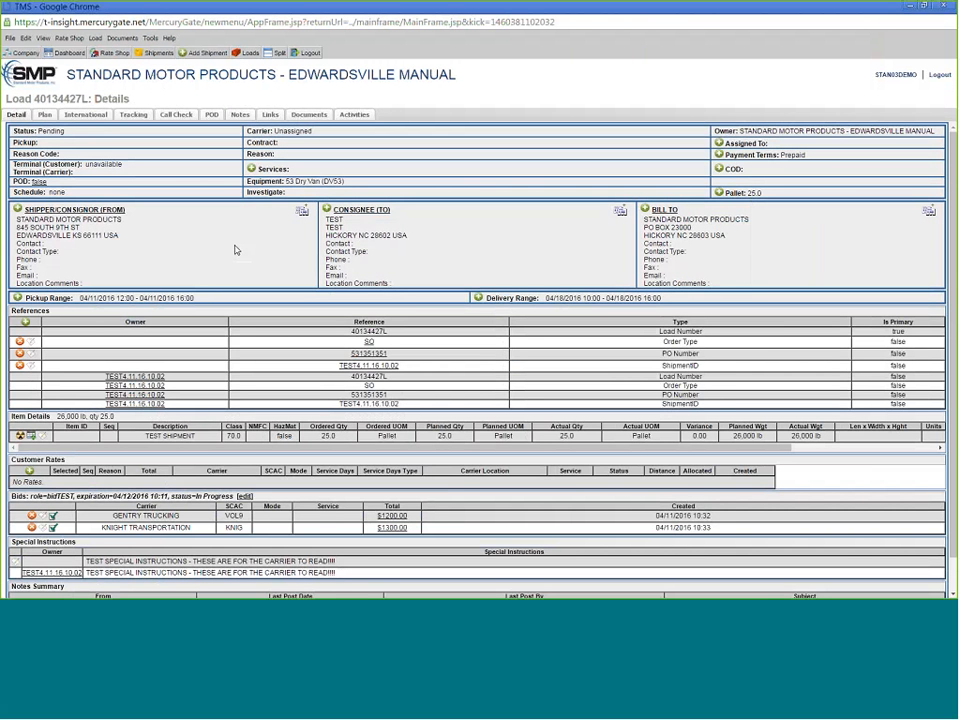
scroll(236, 253, "down", 1)
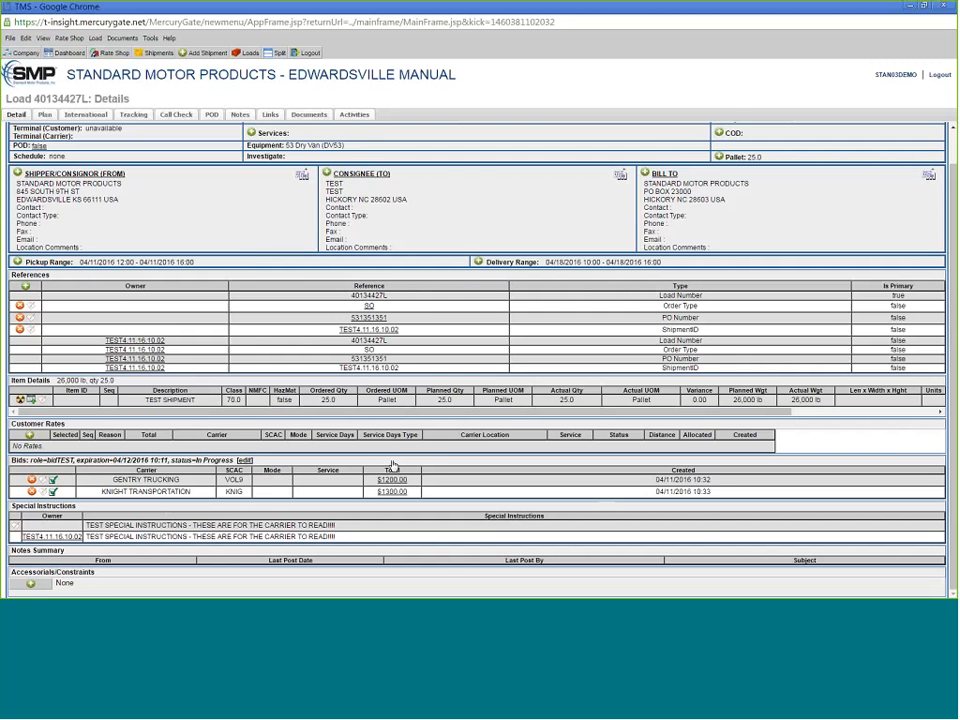
scroll(393, 466, "up", 1)
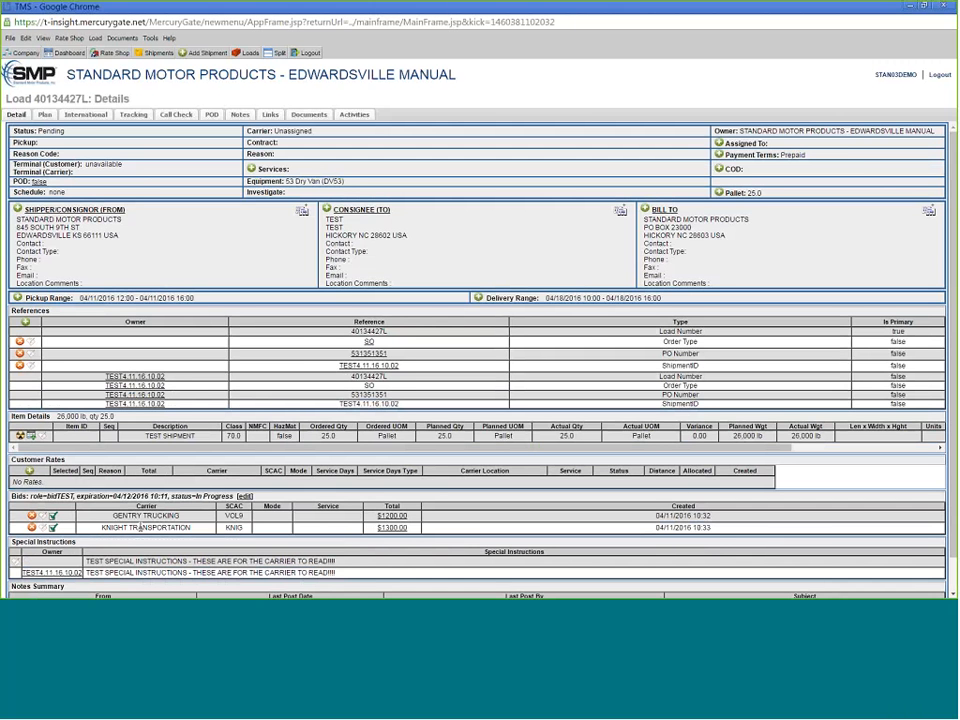
- Accept Gentry Trucking's $1200.00 bid and check the newly assigned carrier
left_click(58, 517)
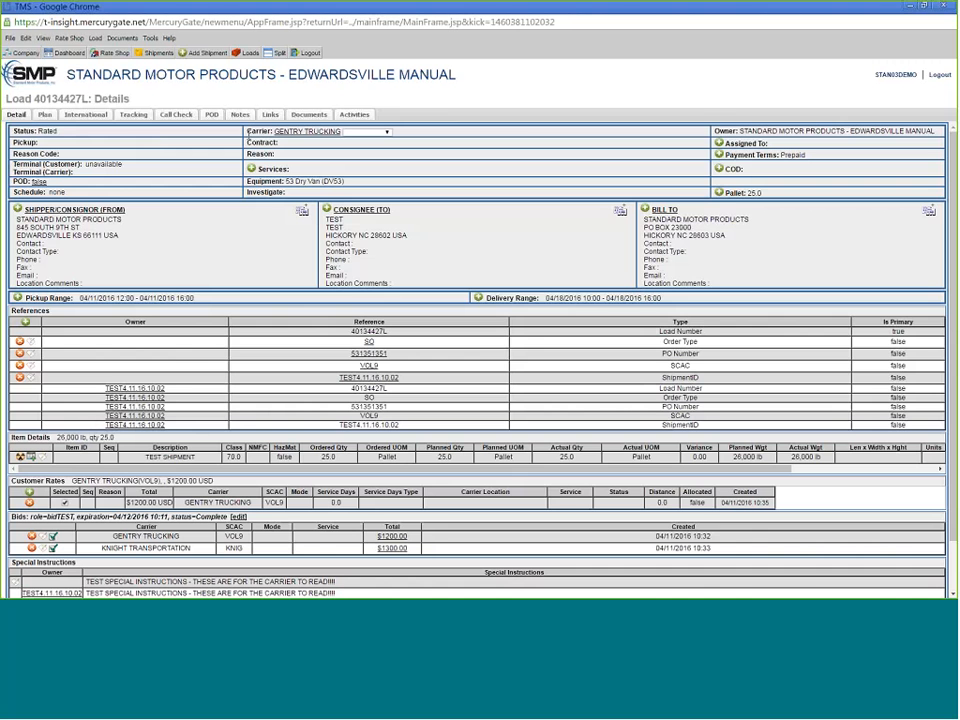
left_click_drag(248, 132, 398, 133)
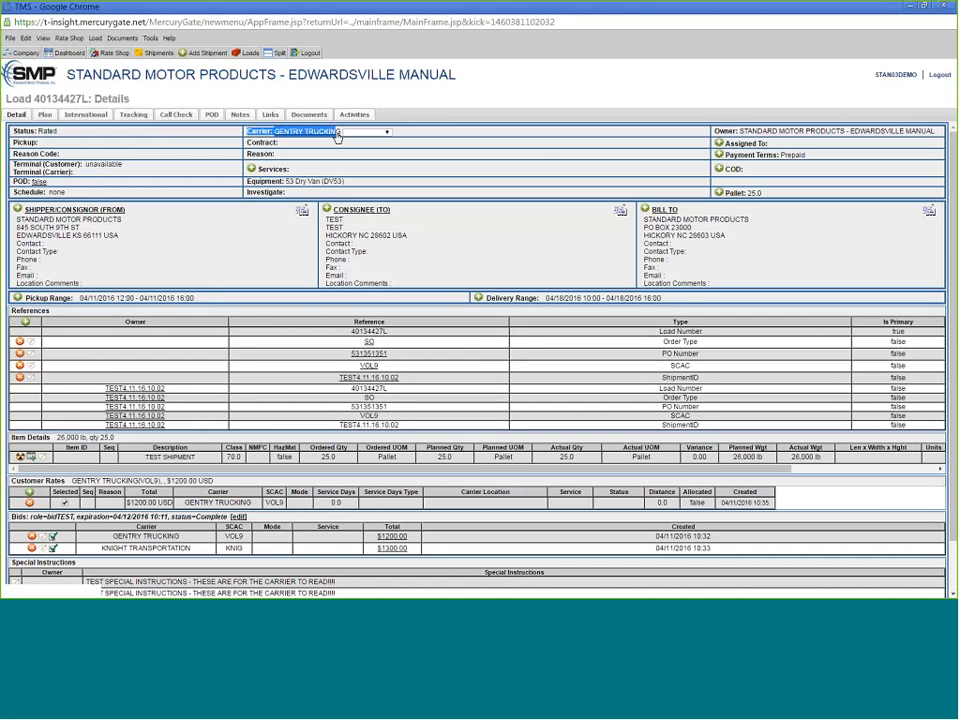
left_click(532, 141)
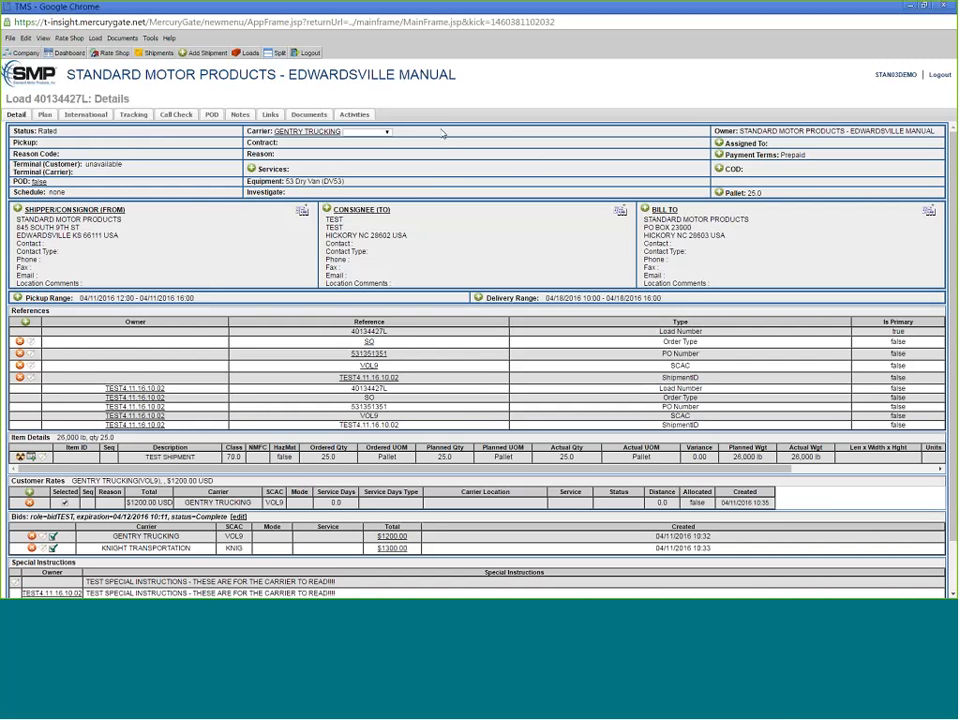
- Tender the load to Gentry Trucking without the carrier e-mail, adding another notification address
left_click(388, 134)
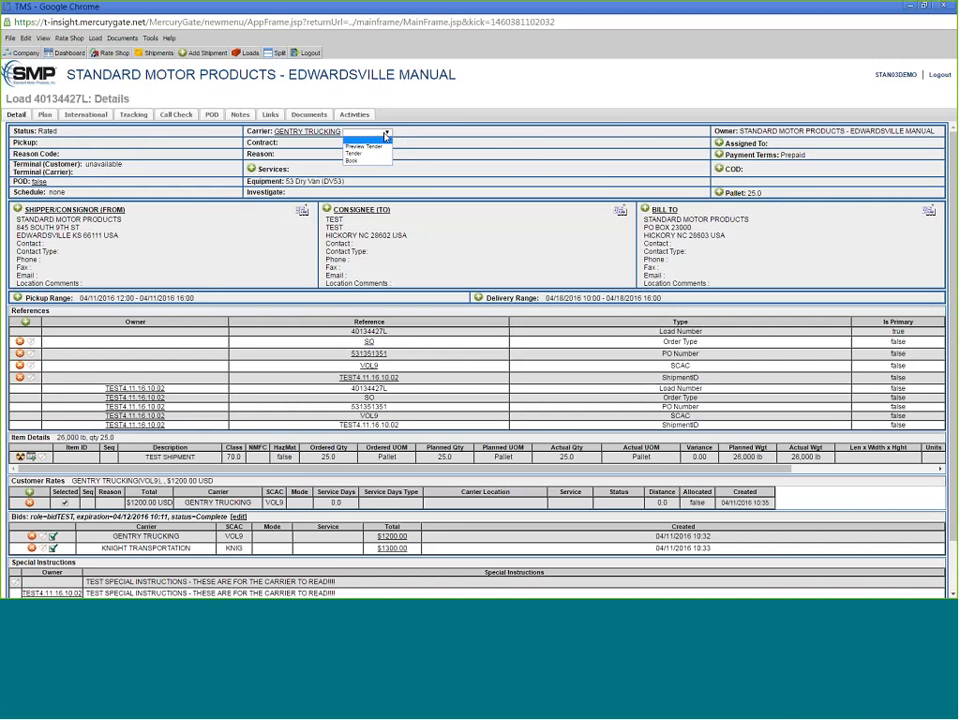
left_click(352, 154)
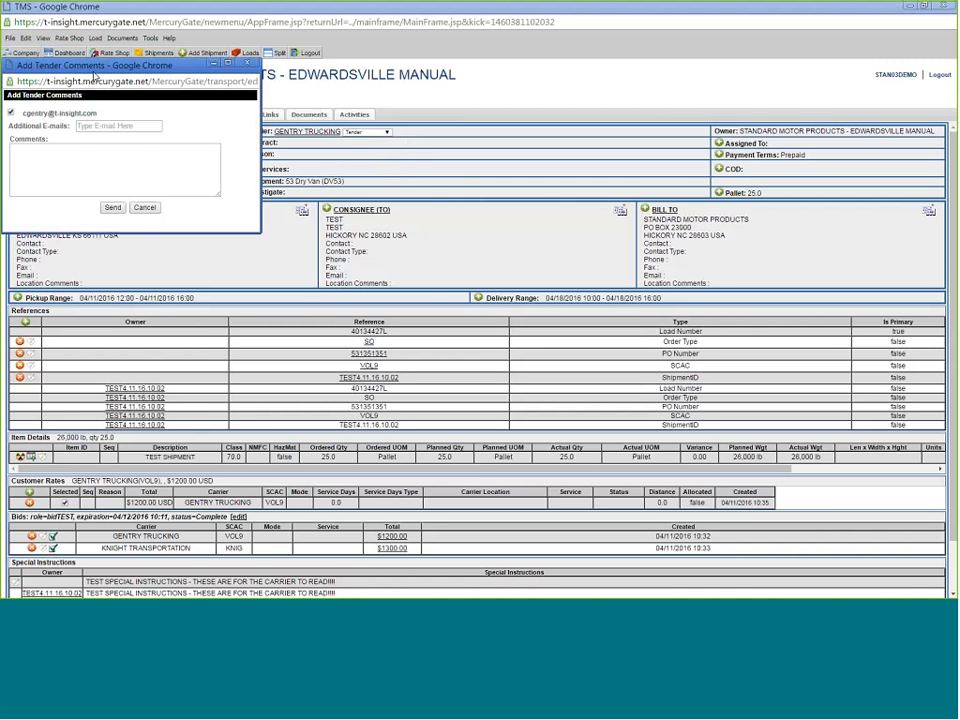
left_click_drag(106, 71, 558, 101)
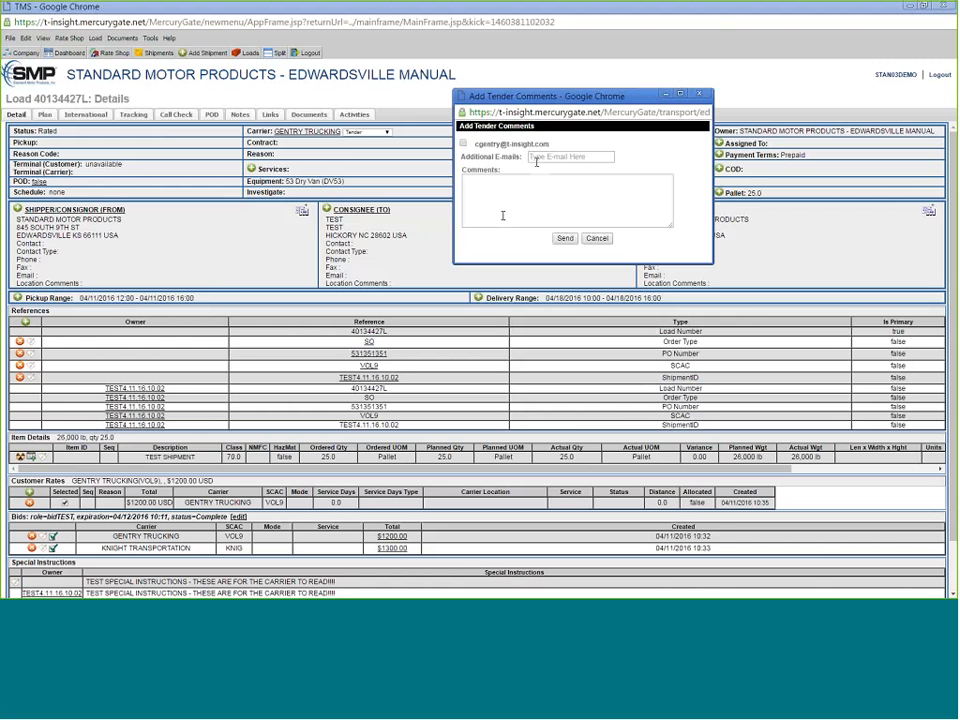
left_click(463, 143)
type("hetague")
key("BackSpace")
key("BackSpace")
key("BackSpace")
key("BackSpace")
key("BackSpace")
key("BackSpace")
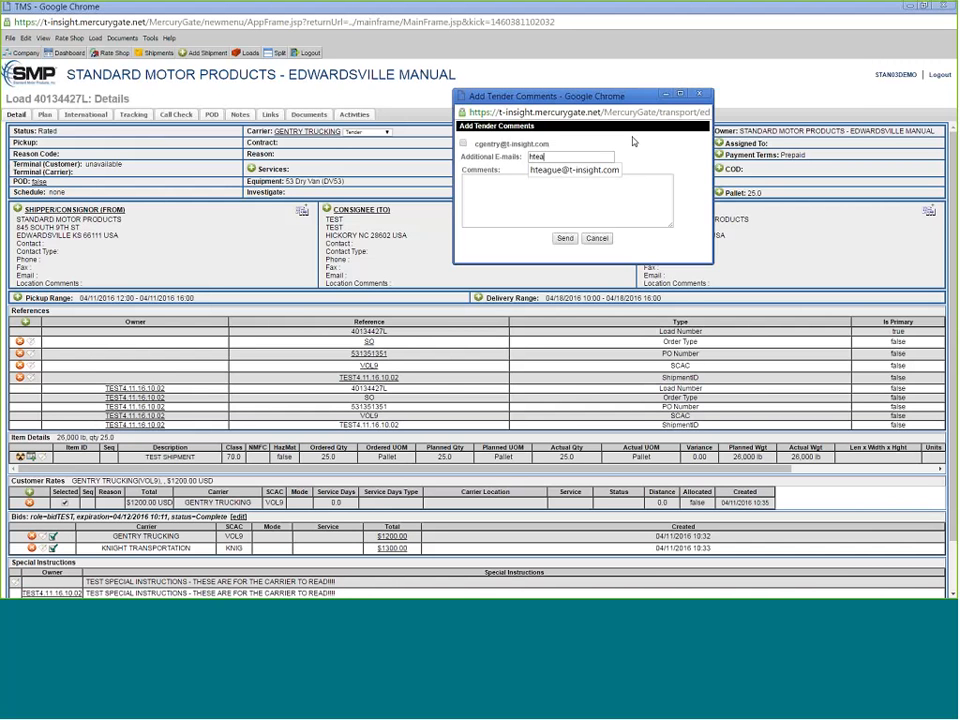
left_click(540, 172)
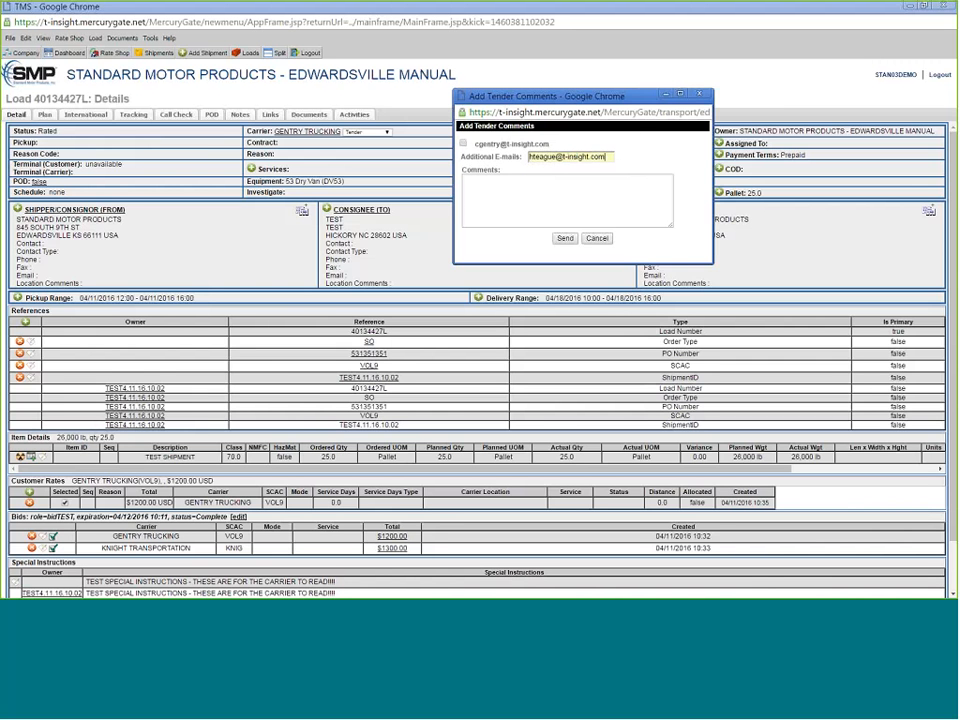
left_click(565, 239)
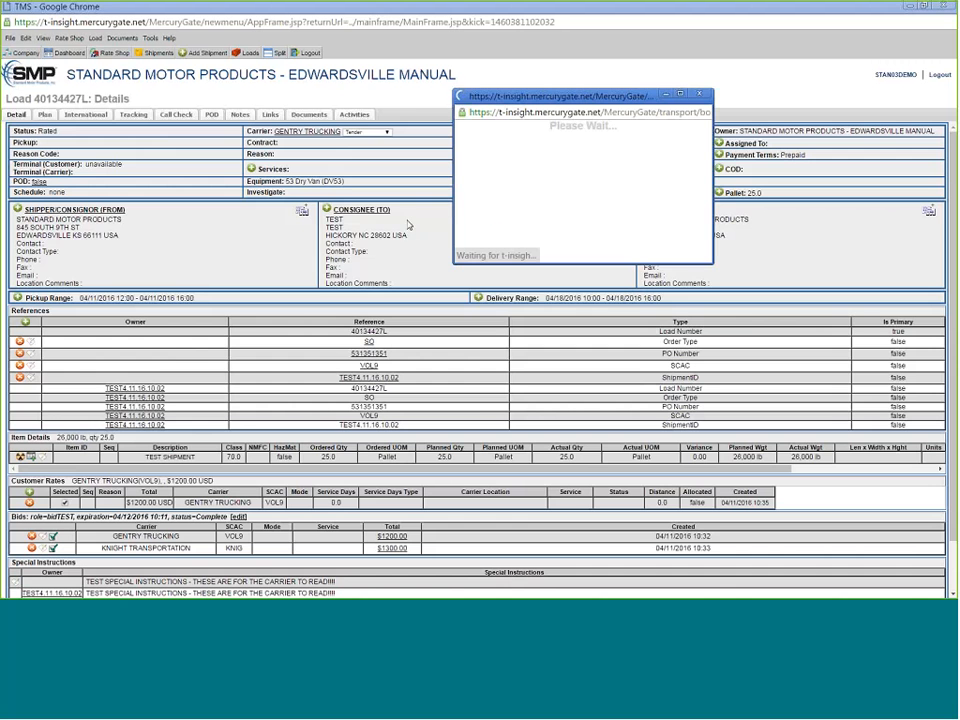
left_click(650, 188)
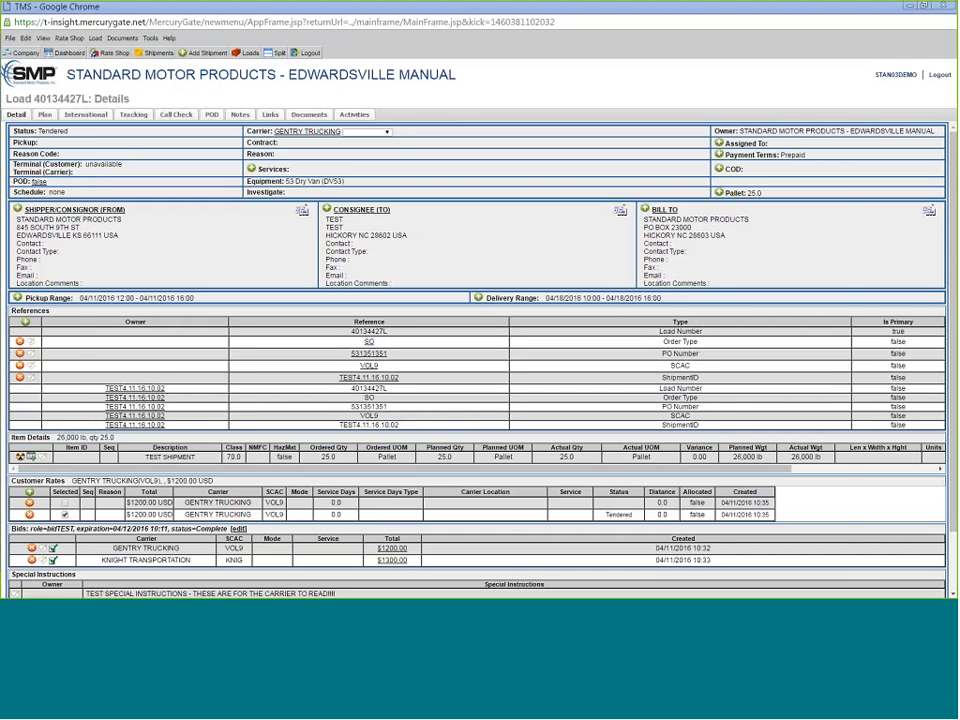
- Scroll through the Carrier Load Tender e-mail and open its tender PDF attachment
left_click_drag(0, 62, 455, 43)
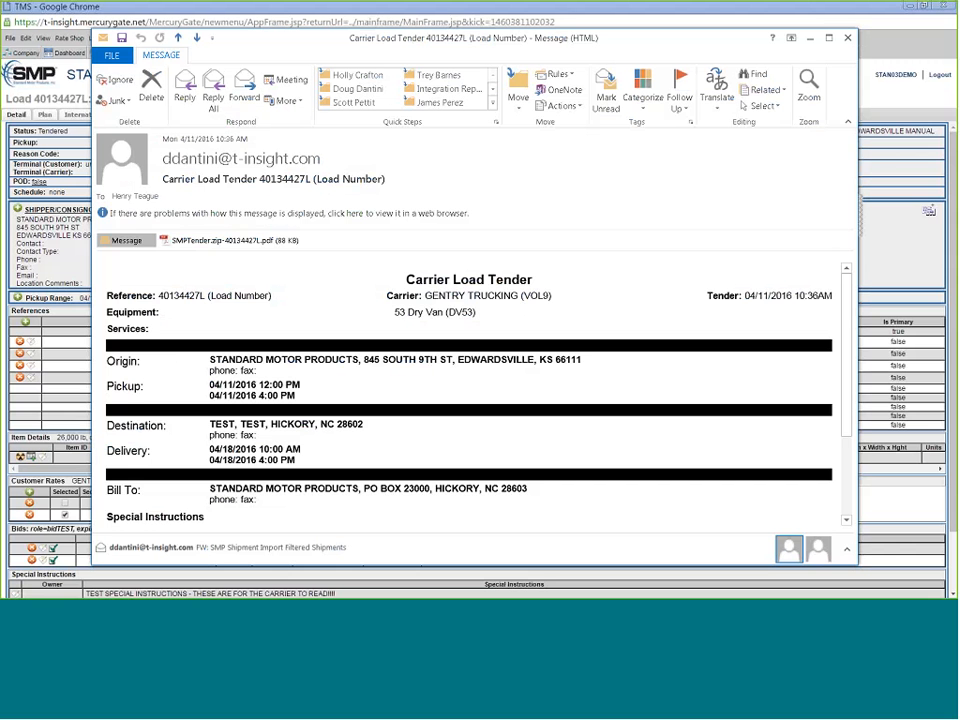
scroll(252, 447, "down", 3)
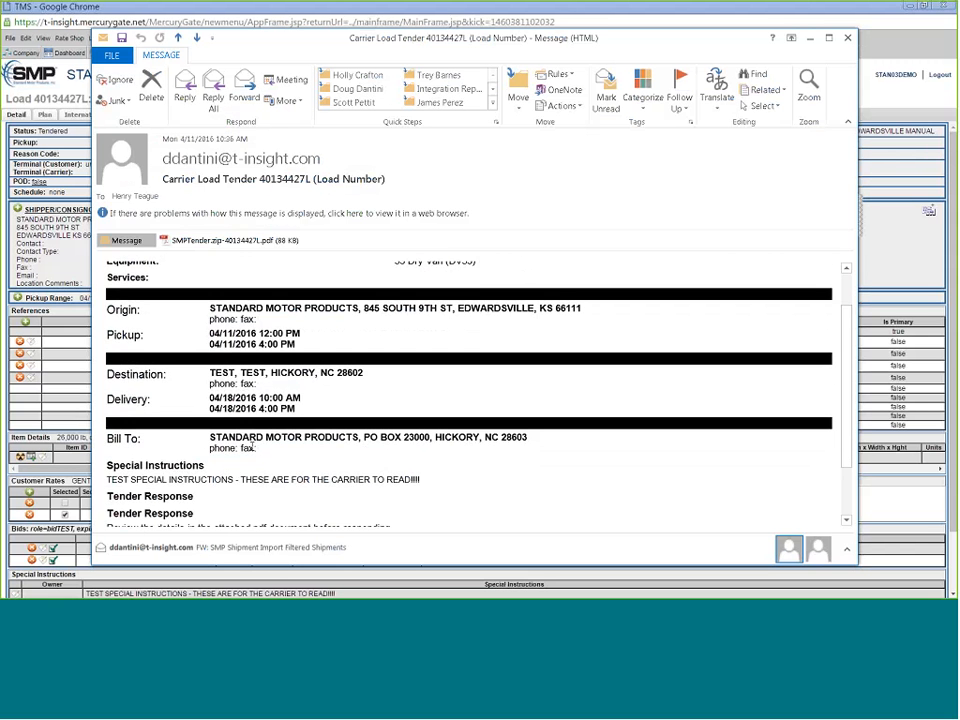
scroll(252, 447, "down", 2)
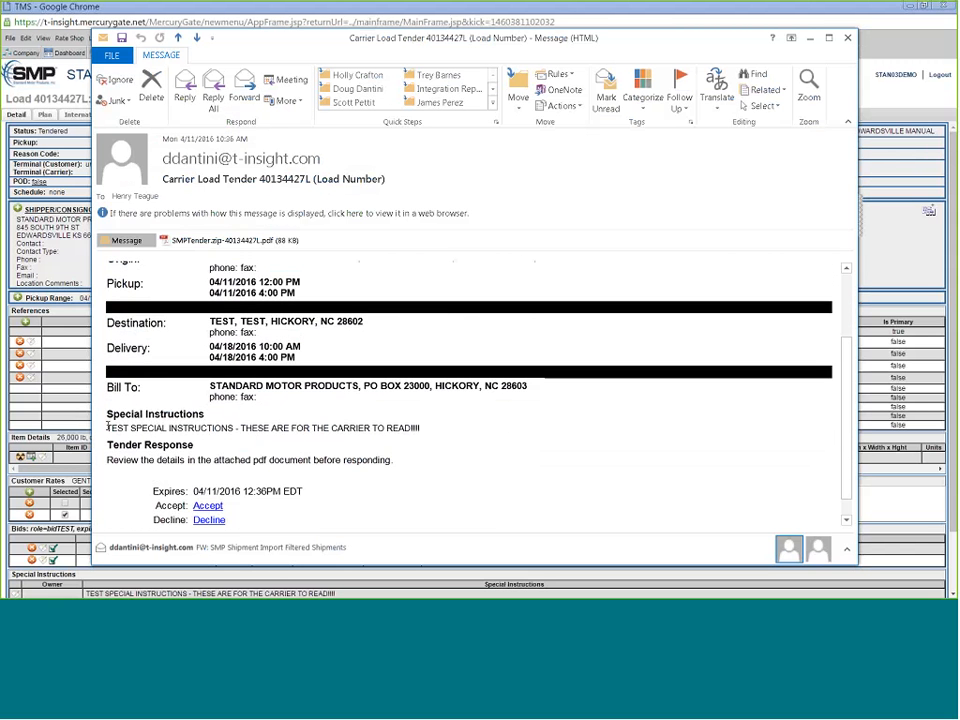
scroll(388, 459, "down", 2)
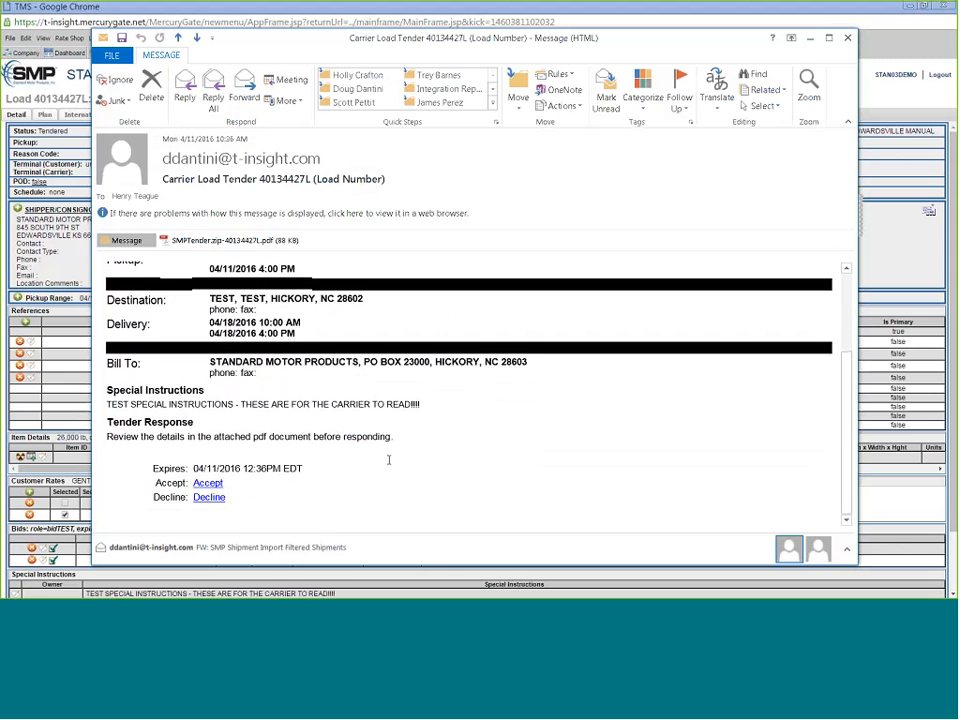
scroll(381, 462, "up", 2)
scroll(377, 461, "up", 3)
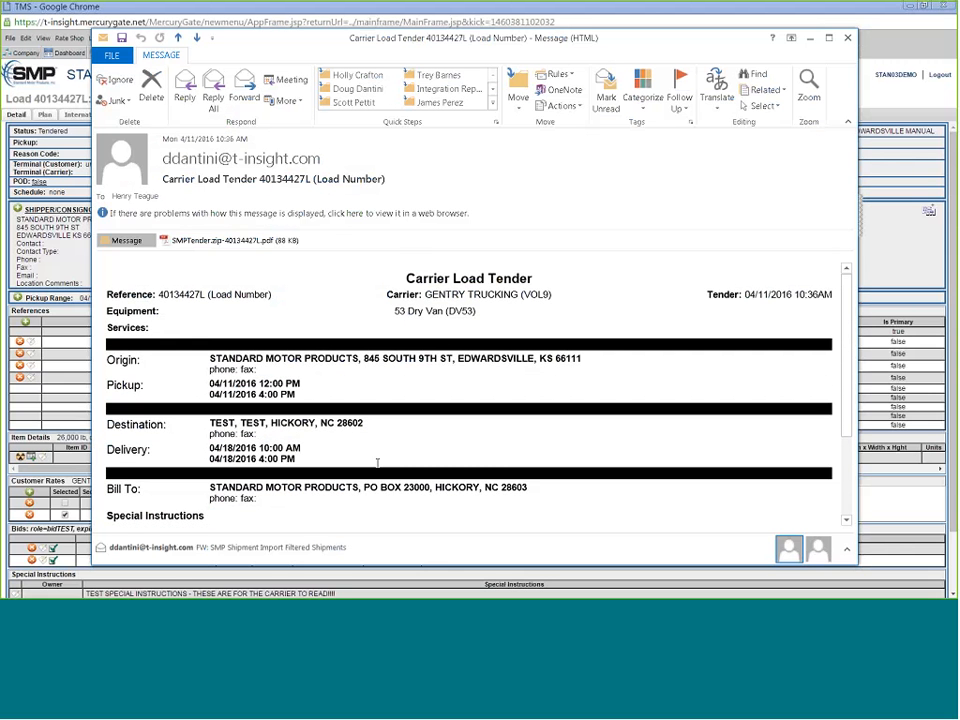
double_click(210, 243)
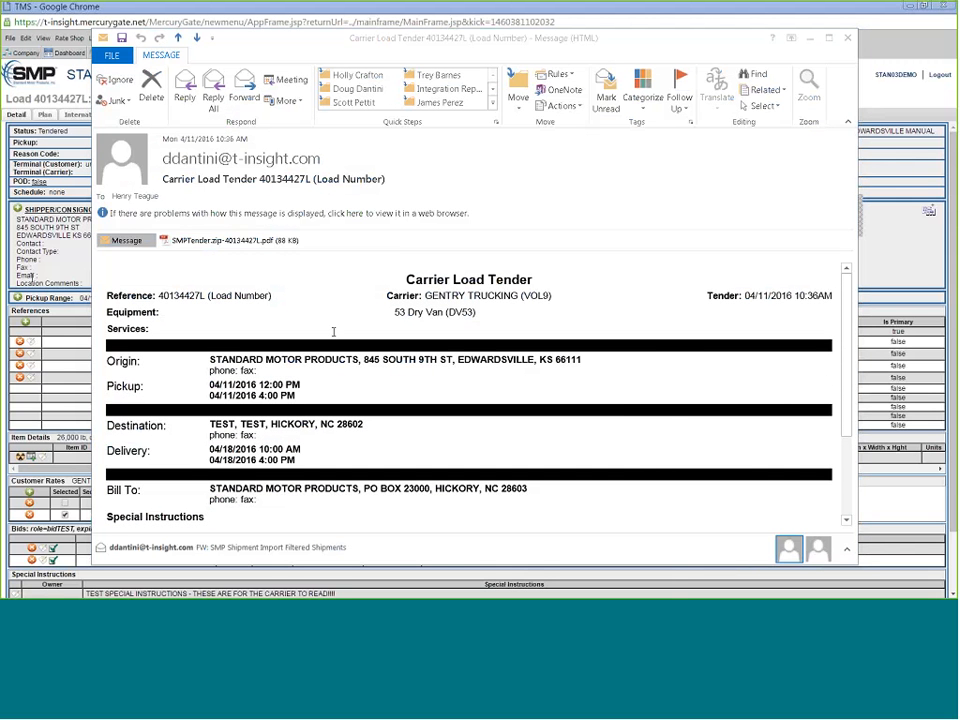
- Maximize the tender PDF in Acrobat, scroll through it, and close it
double_click(405, 101)
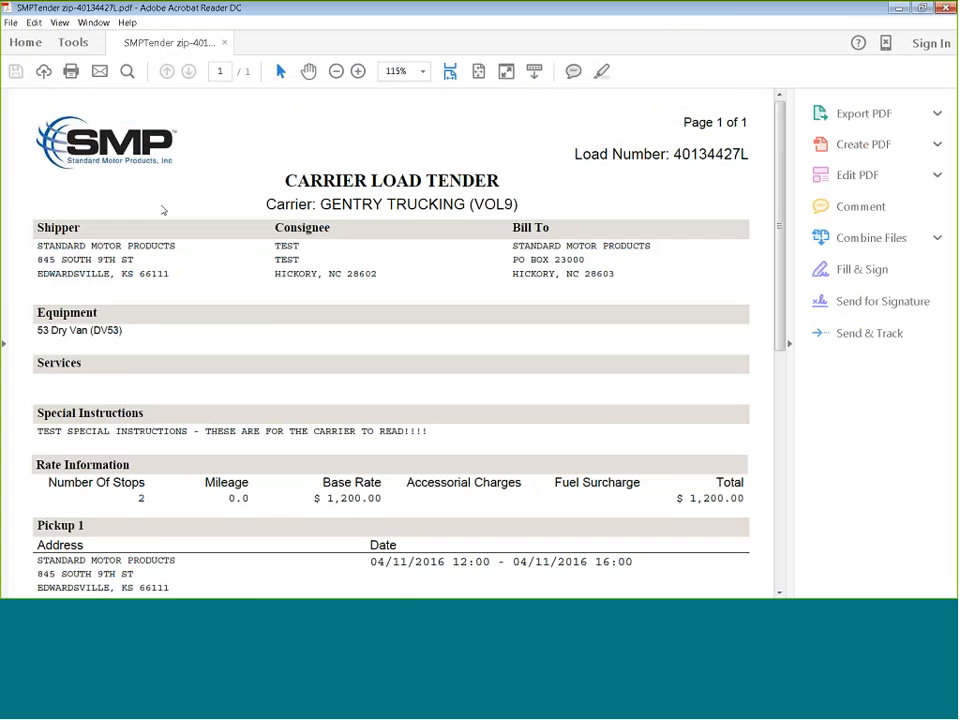
scroll(268, 328, "down", 3)
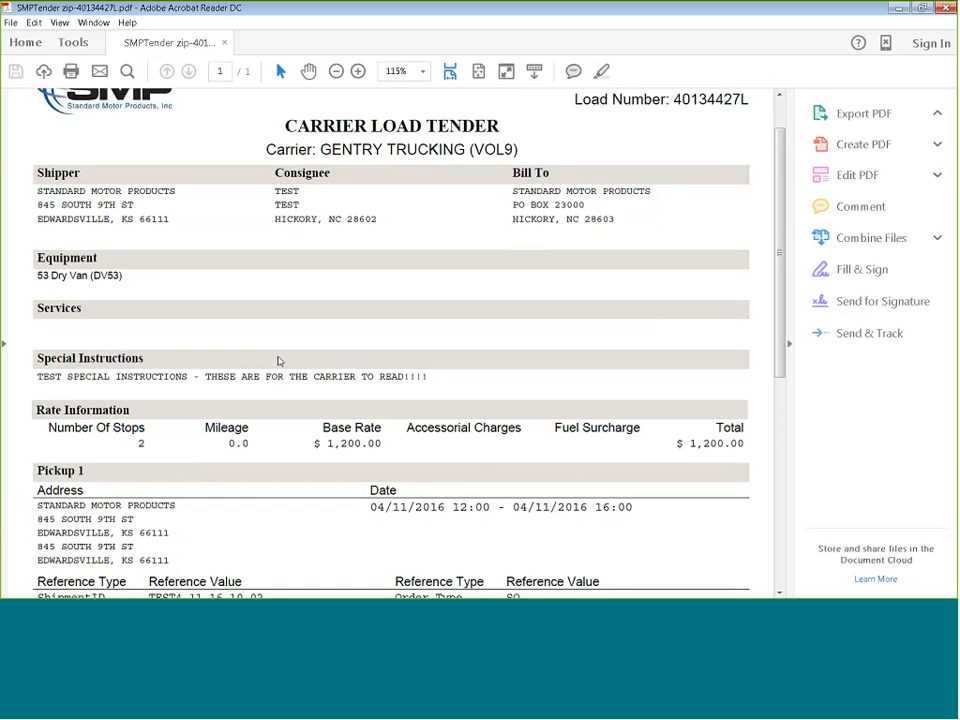
scroll(279, 361, "down", 3)
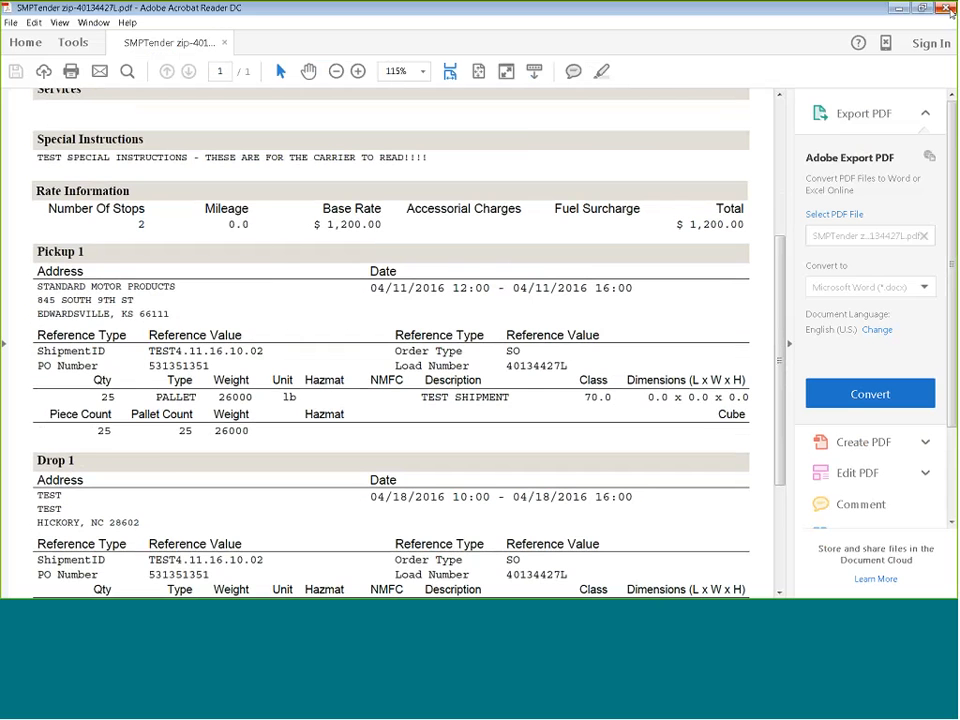
left_click(947, 8)
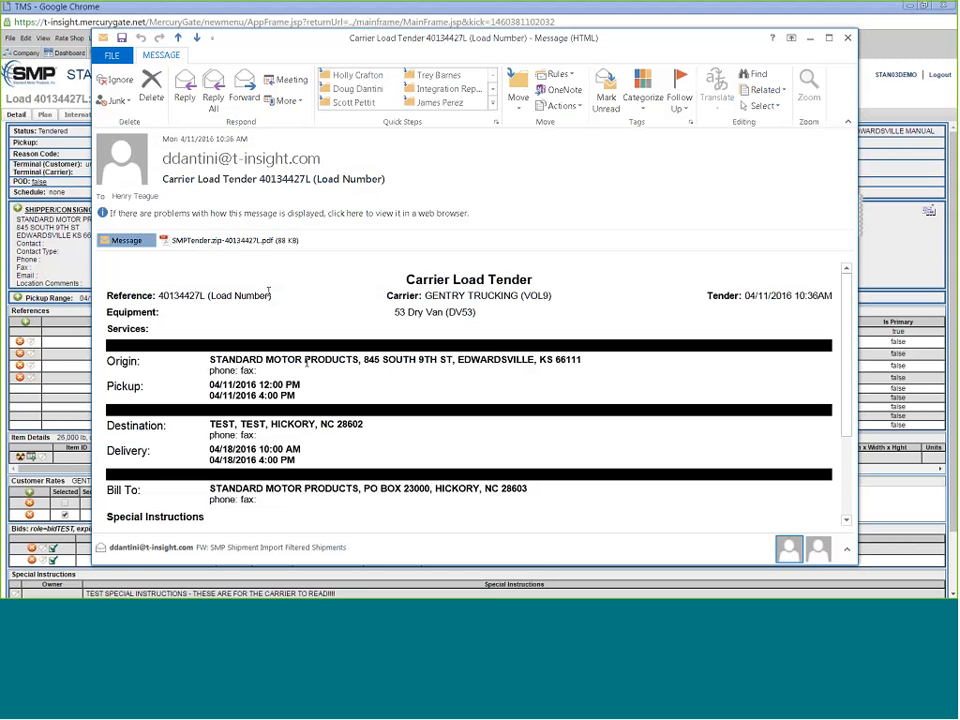
- Bring the Tender Reply page over the e-mail and maximize it
scroll(208, 458, "down", 3)
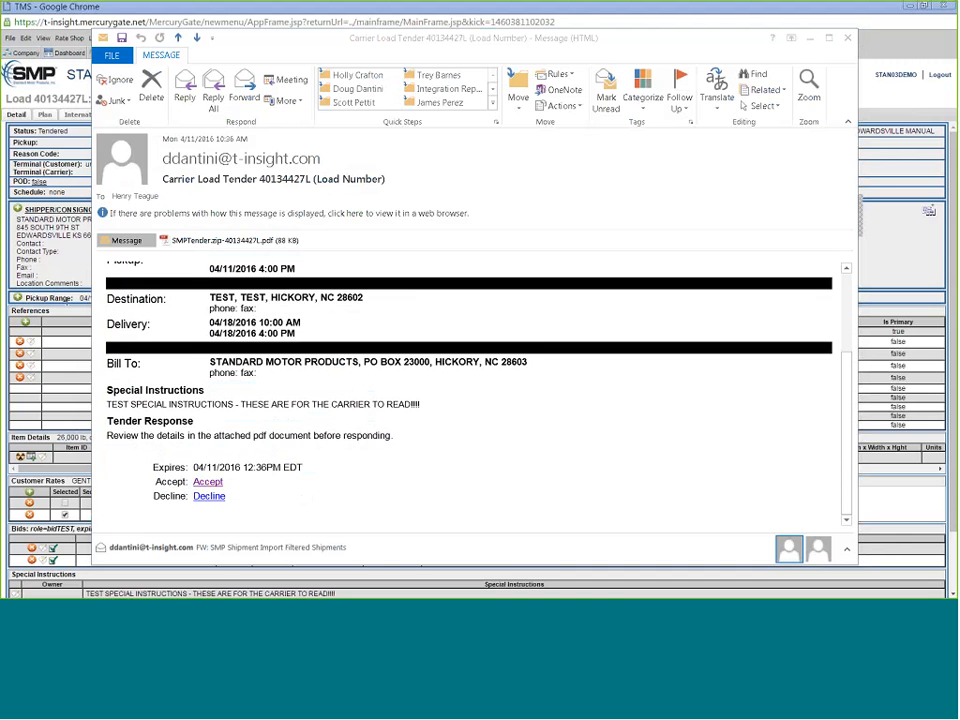
left_click_drag(0, 65, 528, 198)
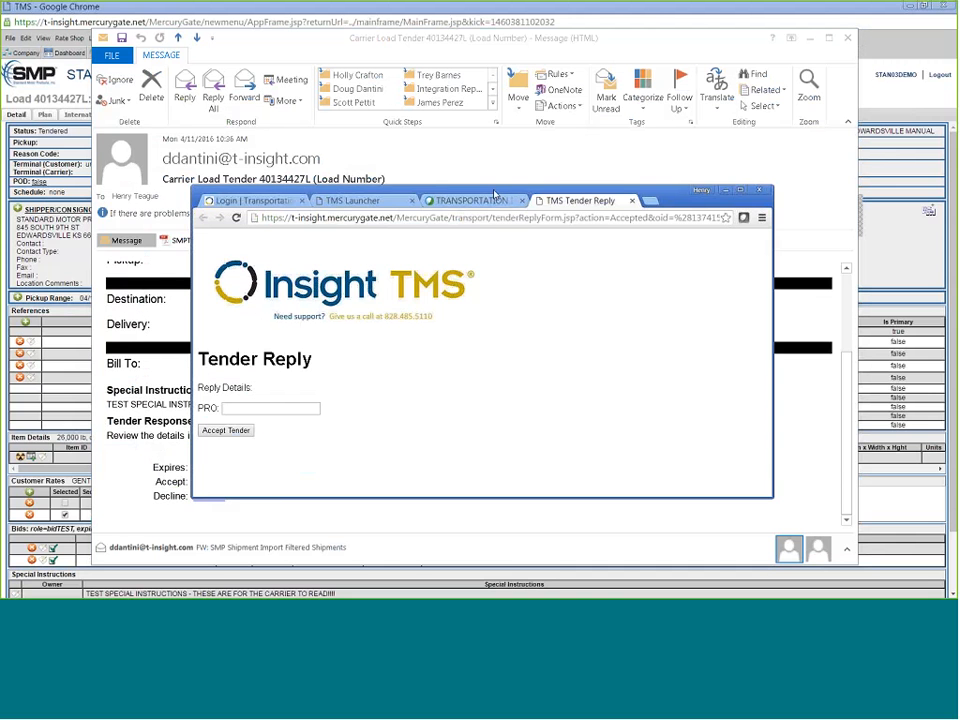
double_click(494, 191)
- Accept the tender with PRO number 354431354 and return to the load
left_click(94, 214)
type("35")
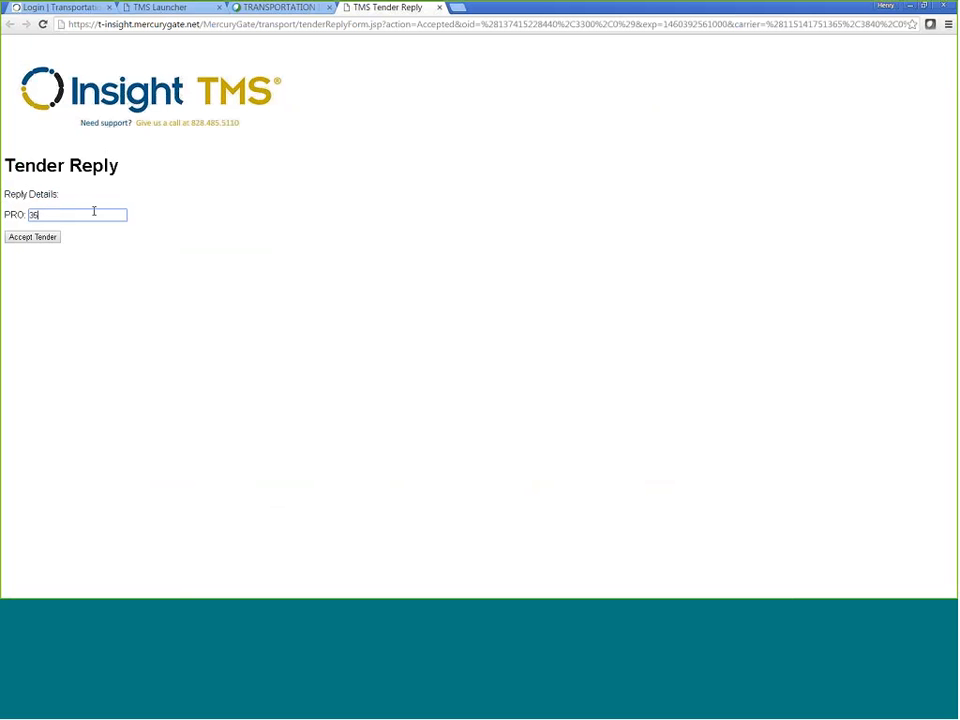
type("4431354")
left_click(34, 240)
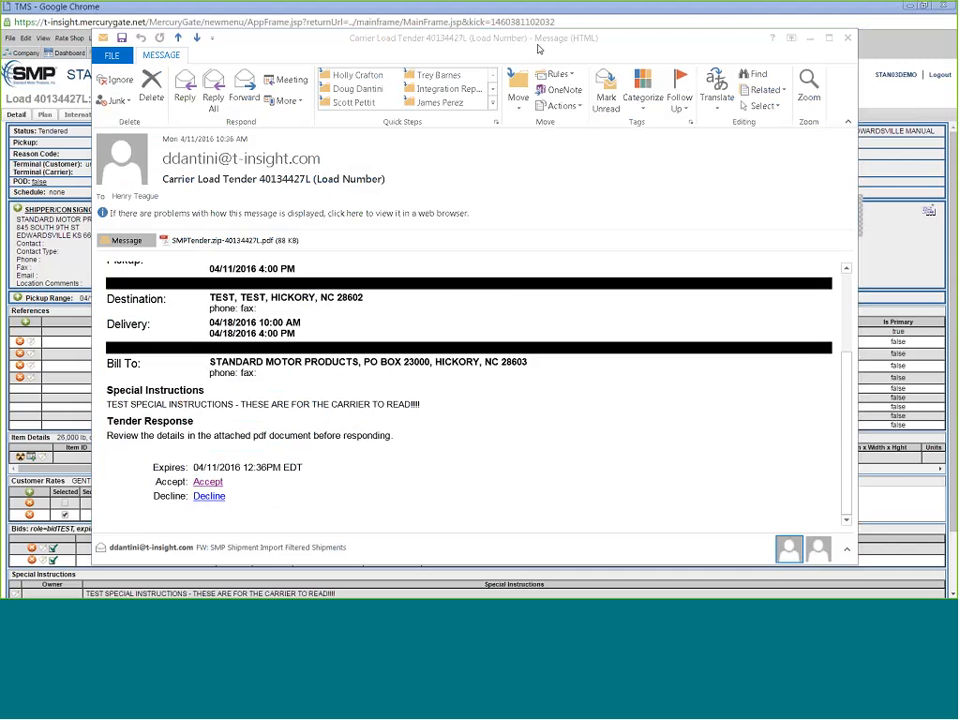
key("alt+Tab")
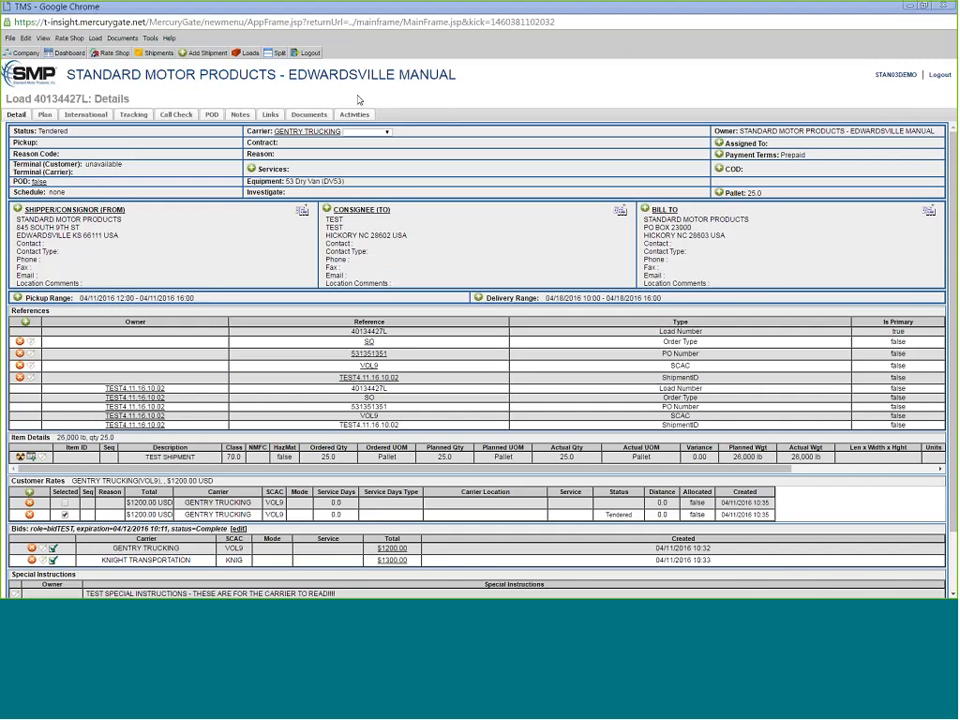
- Refresh load 40134427L's details via the Plan and Detail tabs and highlight Status: Booked
left_click(45, 115)
left_click(16, 114)
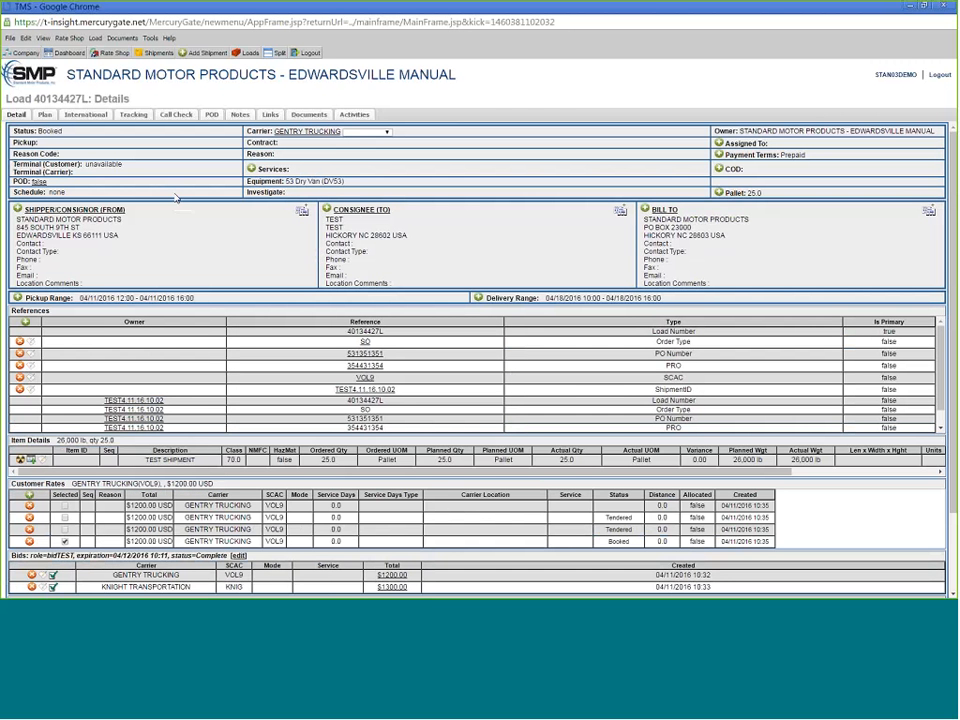
left_click_drag(65, 133, 13, 131)
left_click(474, 171)
- Generate the SMP Bill of Lading for load 40134427L and scroll through the PDF
left_click(122, 38)
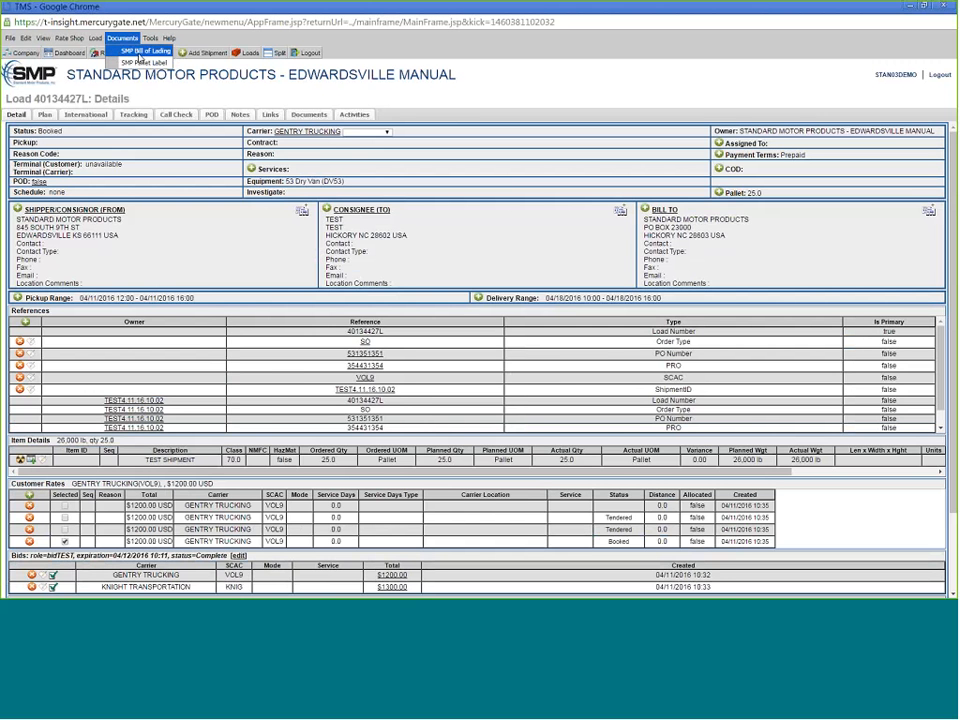
left_click(140, 51)
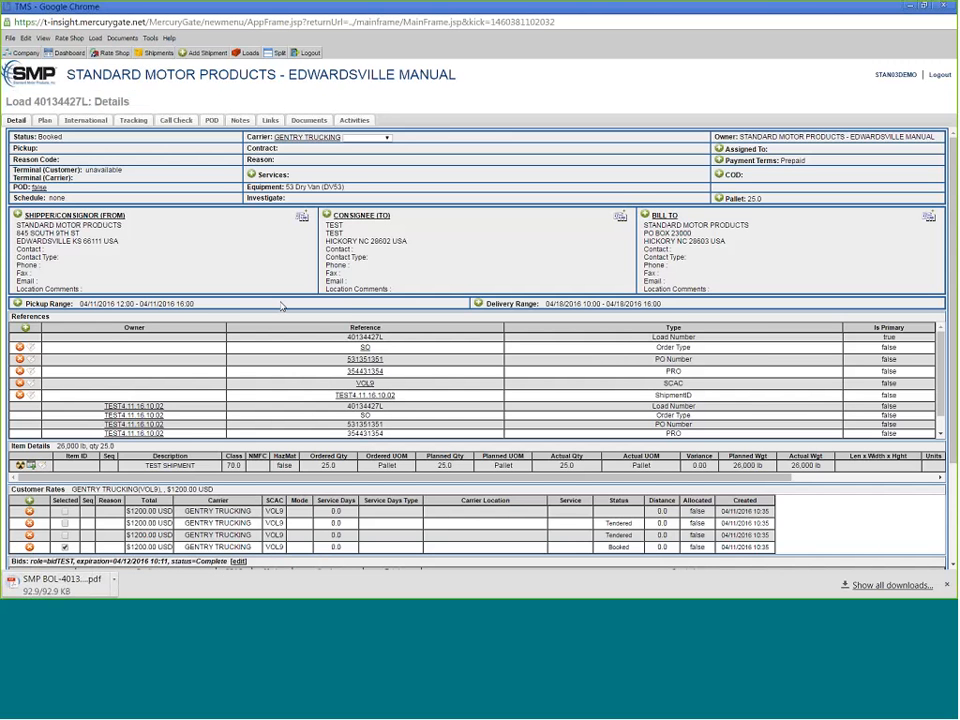
left_click(50, 589)
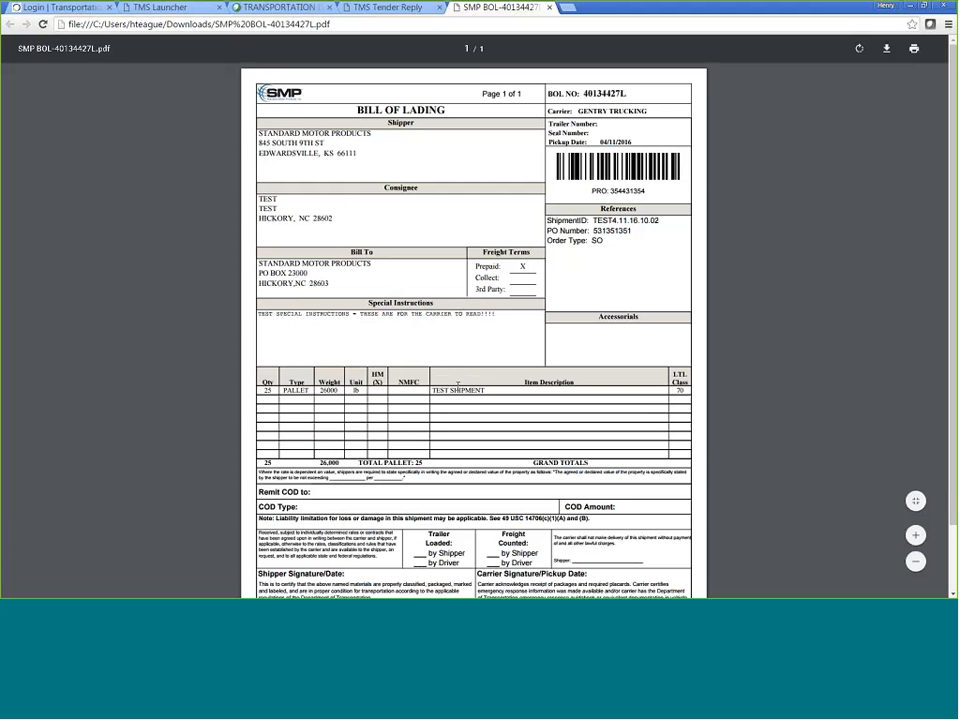
scroll(453, 413, "down", 2)
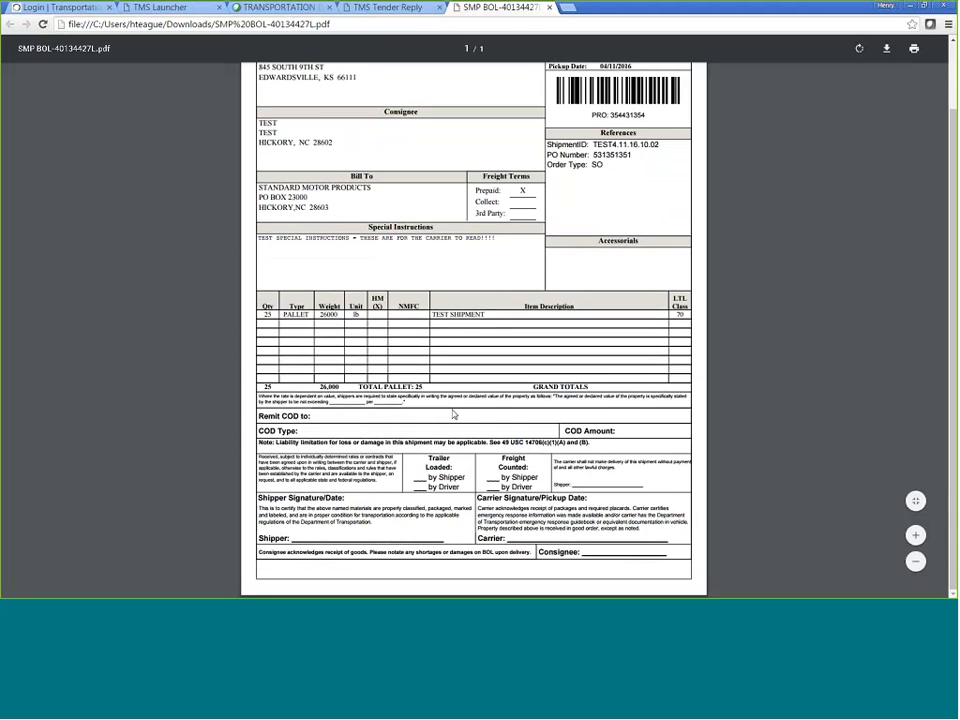
scroll(453, 413, "up", 2)
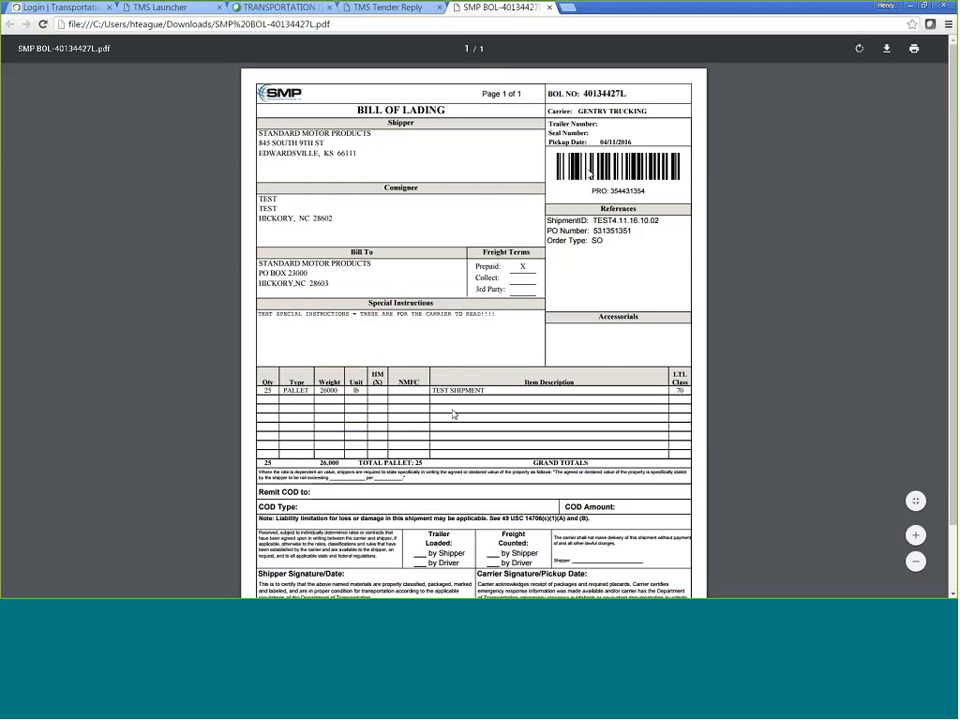
- Close the bill of lading PDF and return to load 40134427L's Details page
key("ctrl+w")
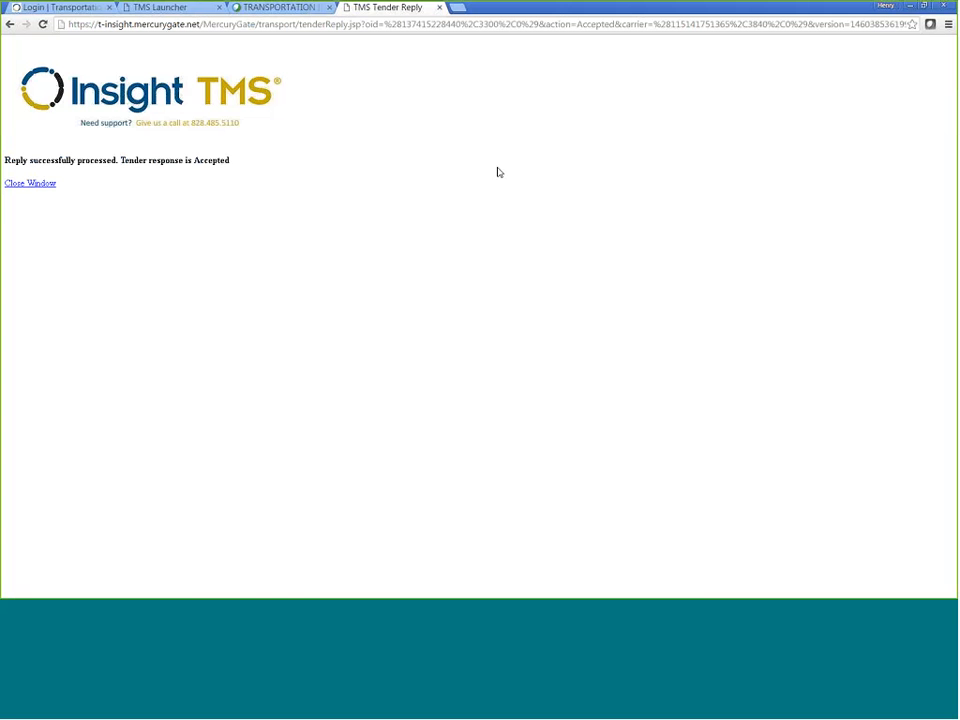
key("alt+Tab")
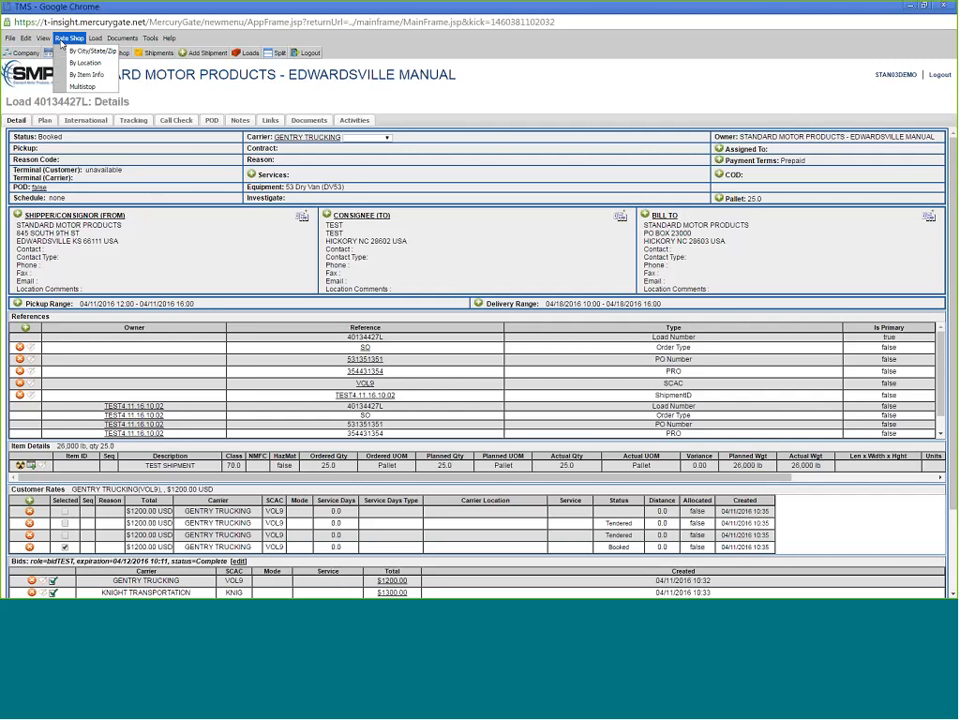
- From the dashboard's Customer User Guides, download and open the TI TMS Support Contacts PDF
left_click(64, 52)
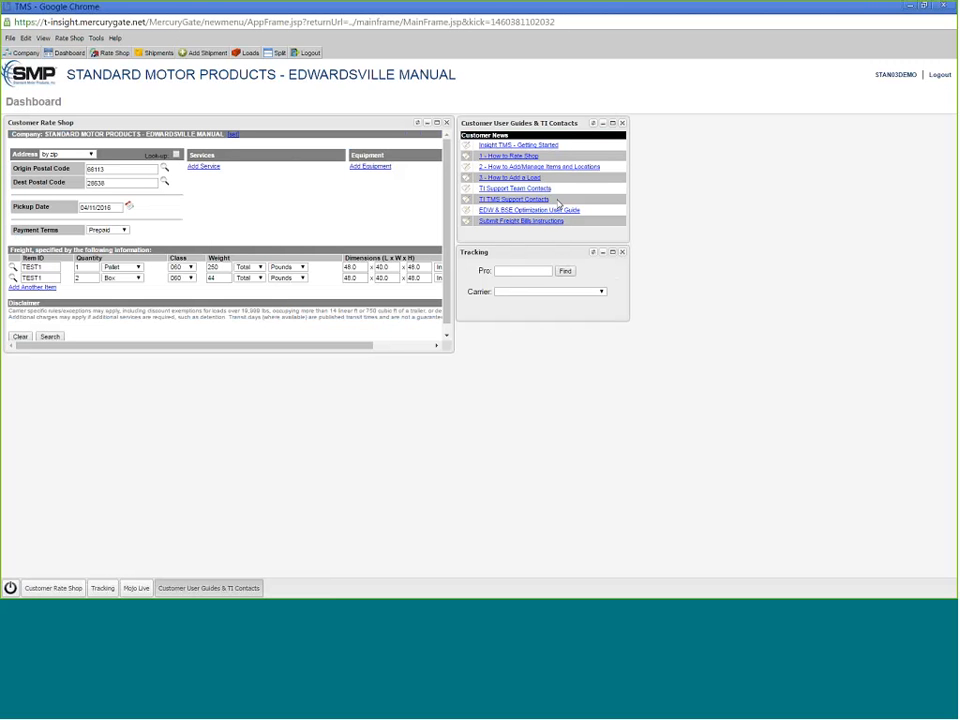
left_click(485, 200)
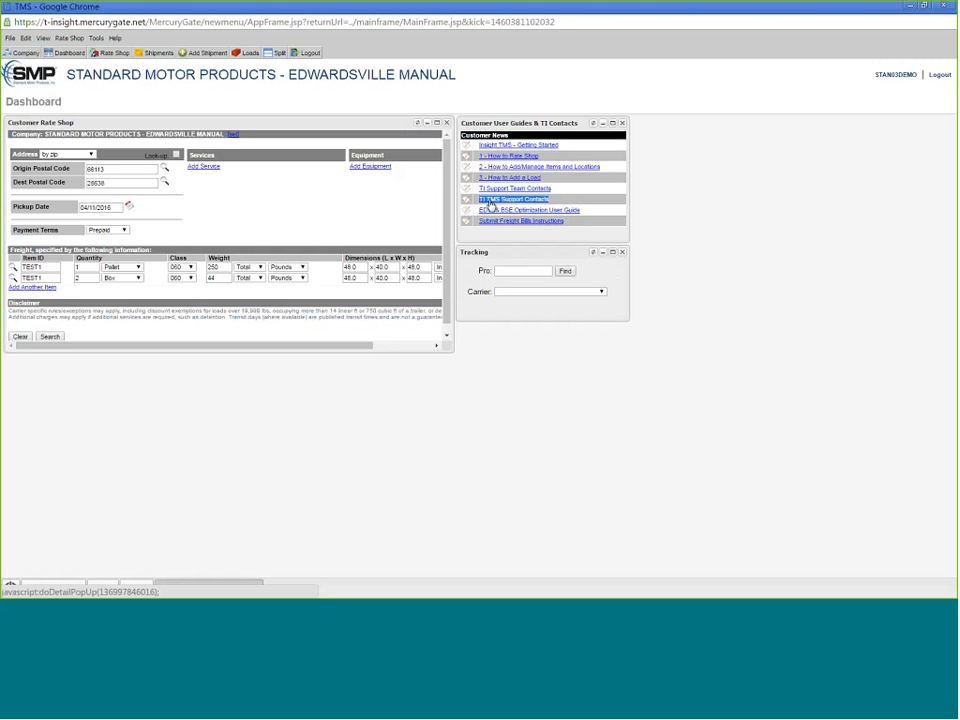
left_click(484, 190)
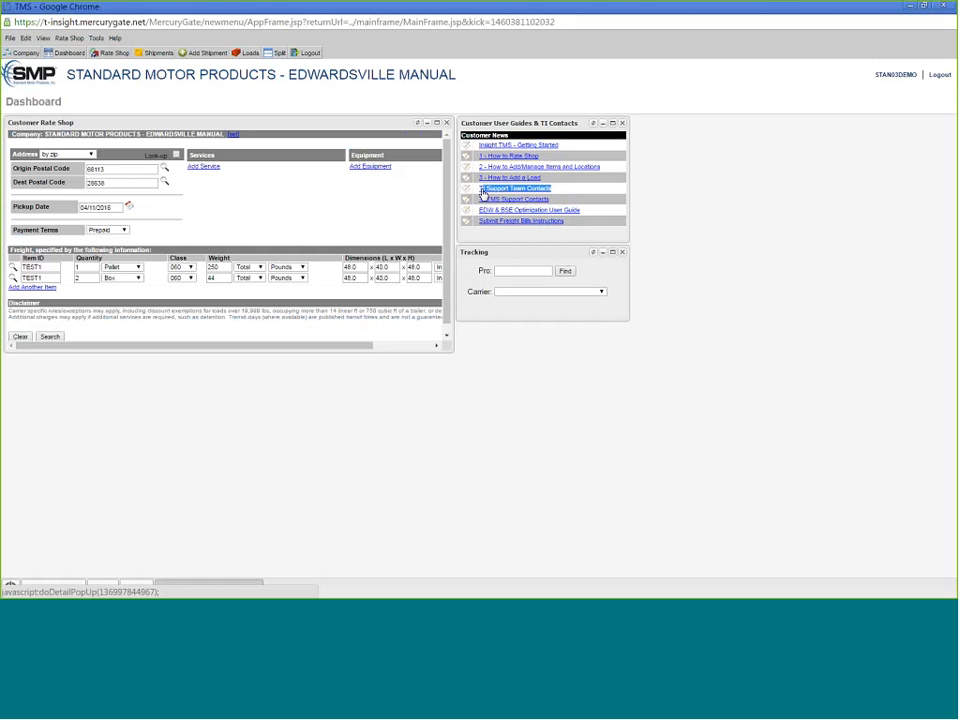
left_click(557, 204)
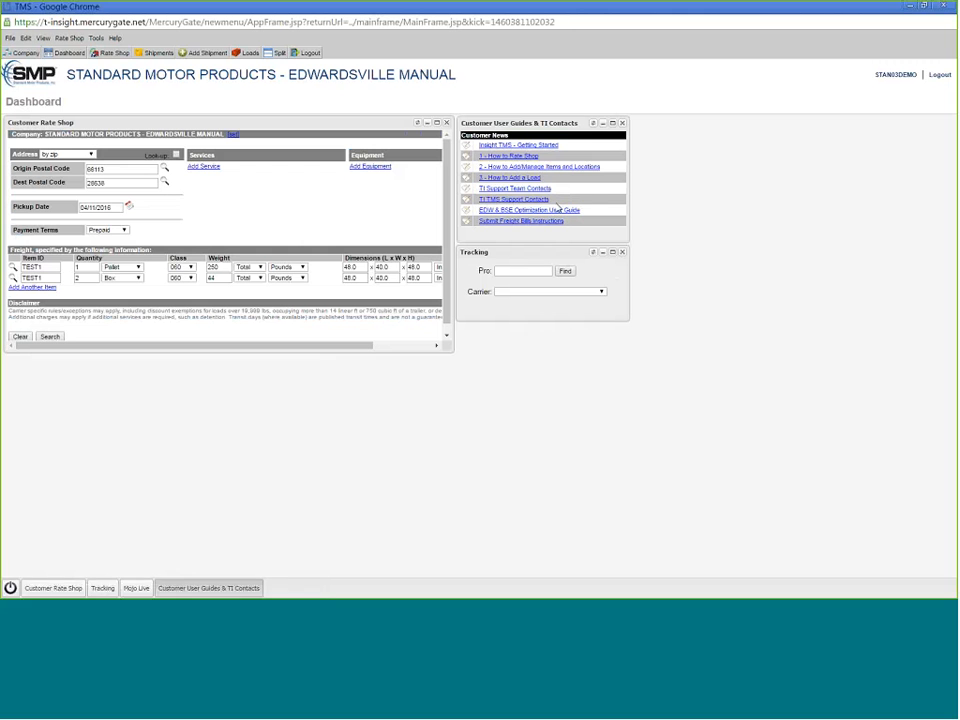
left_click(467, 205)
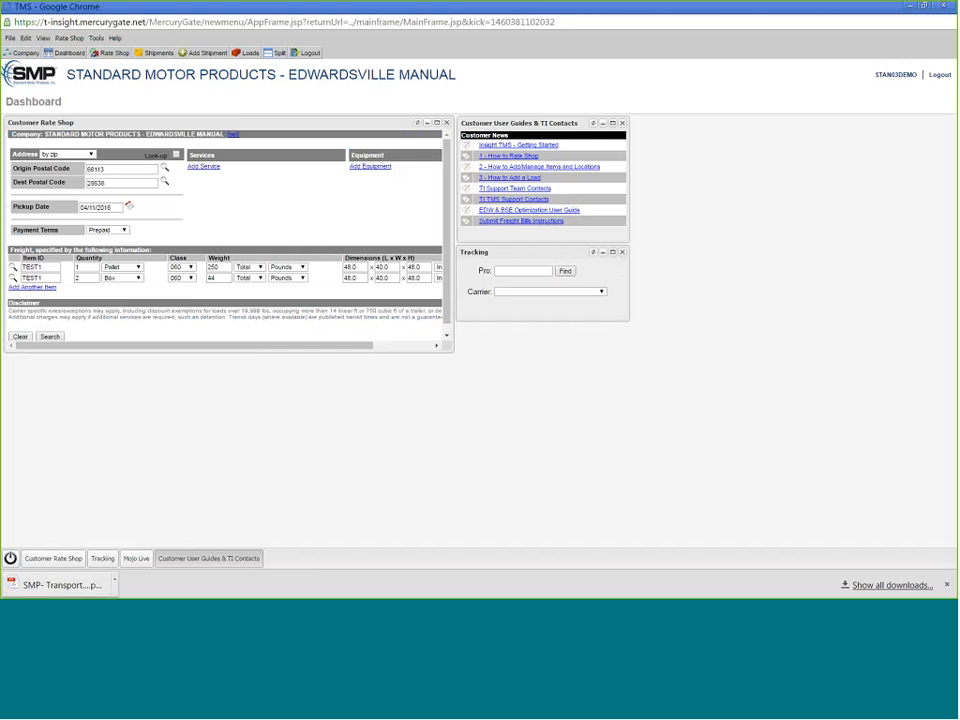
left_click(55, 585)
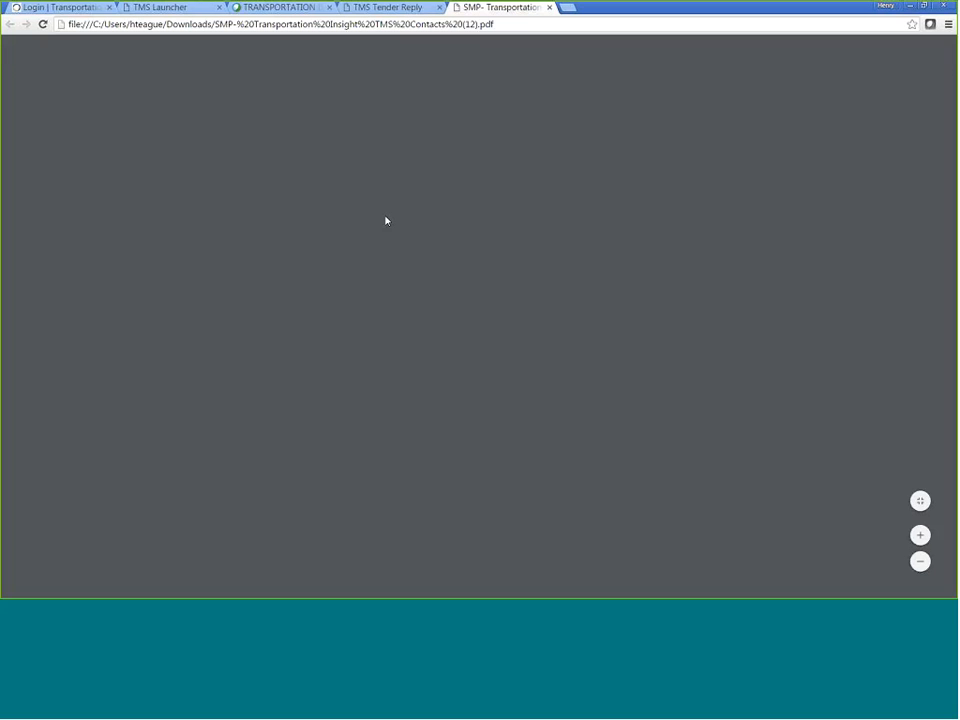